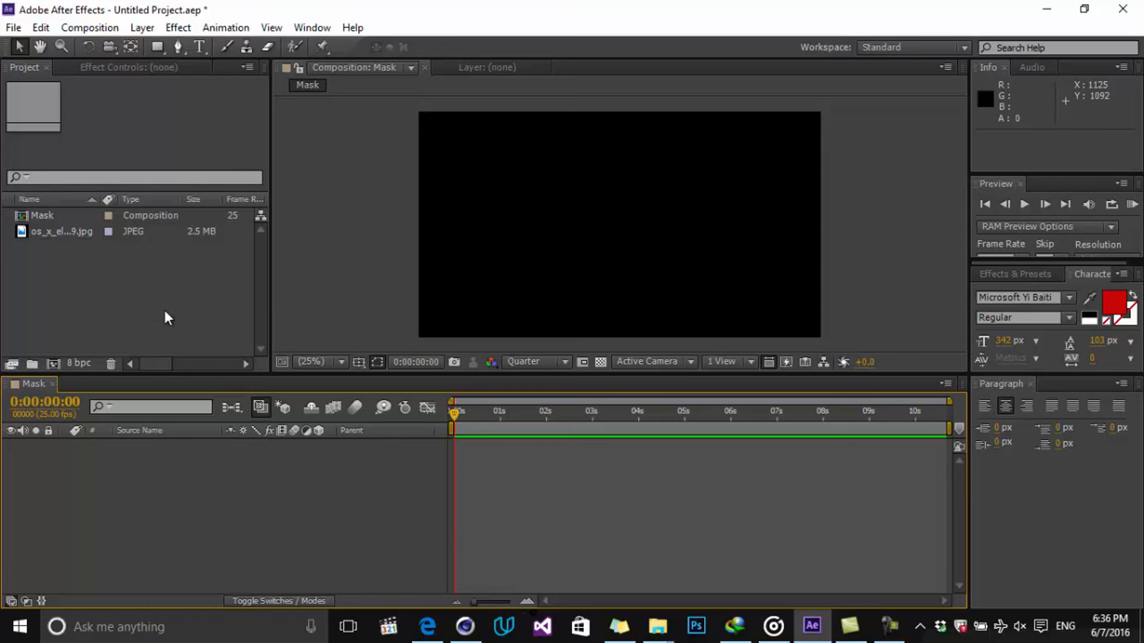
Add the os_x_el capitan wallpaper image to the Mask composition and scale it to 57%
drag(73, 229, 256, 464)
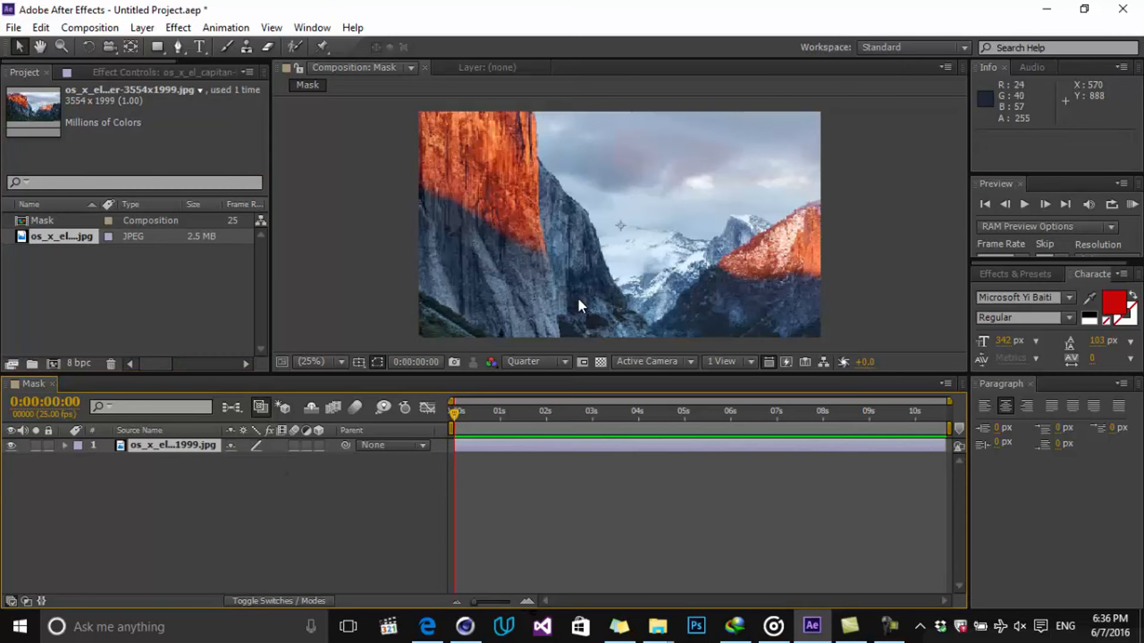
click(65, 445)
click(79, 460)
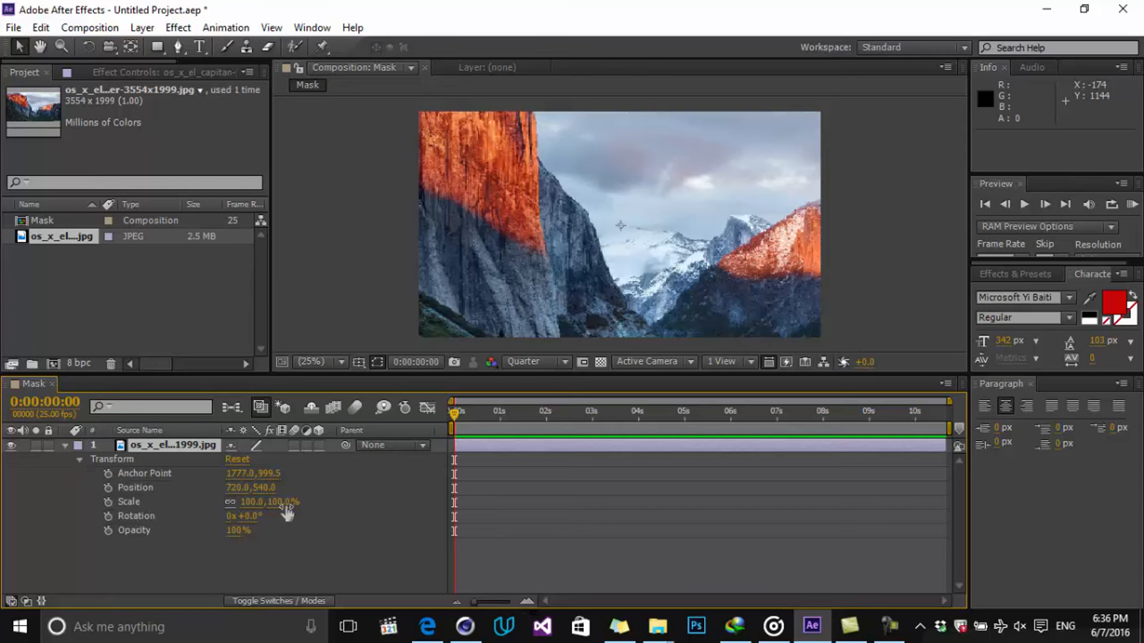
drag(287, 511, 252, 508)
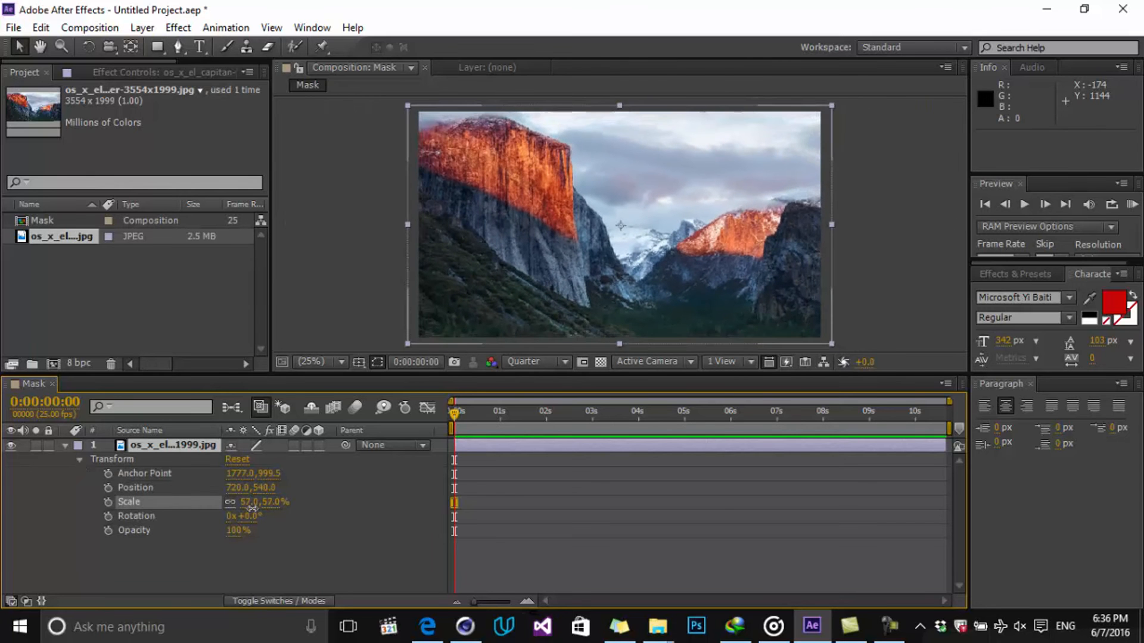
click(621, 510)
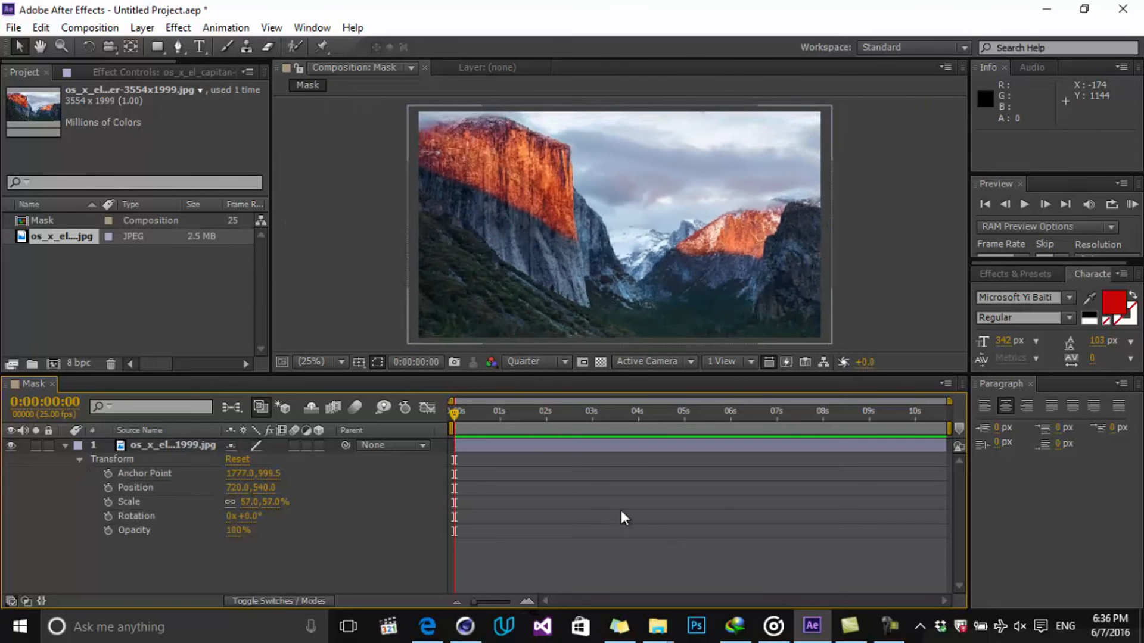
click(65, 446)
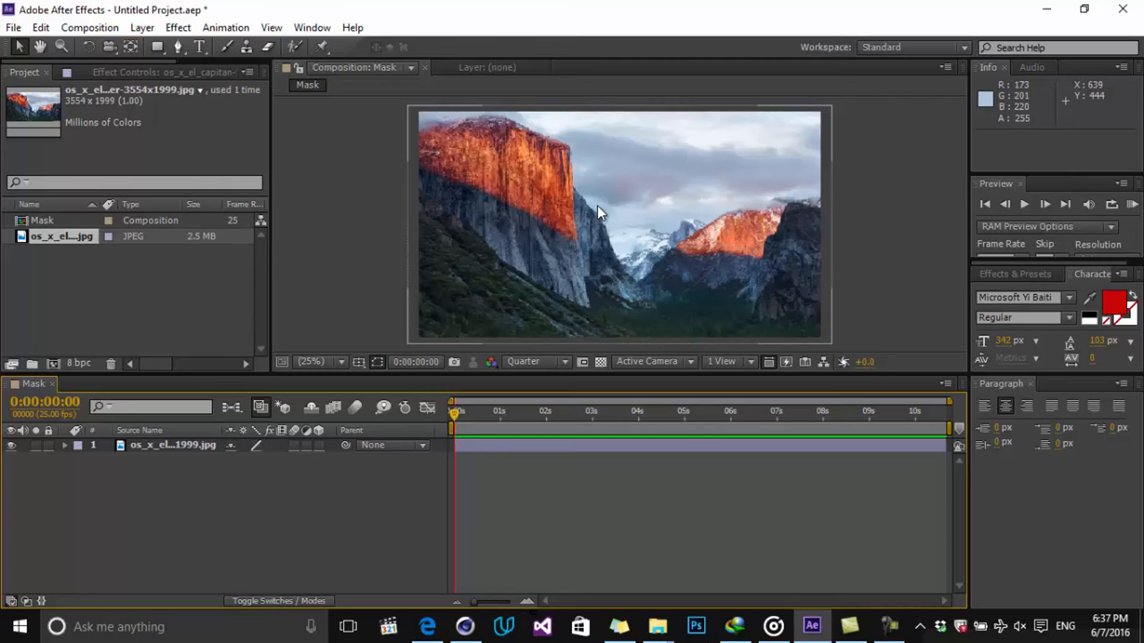
Draw a white rectangle as a separate shape layer over the middle of the image, and clear that shape layer
click(157, 47)
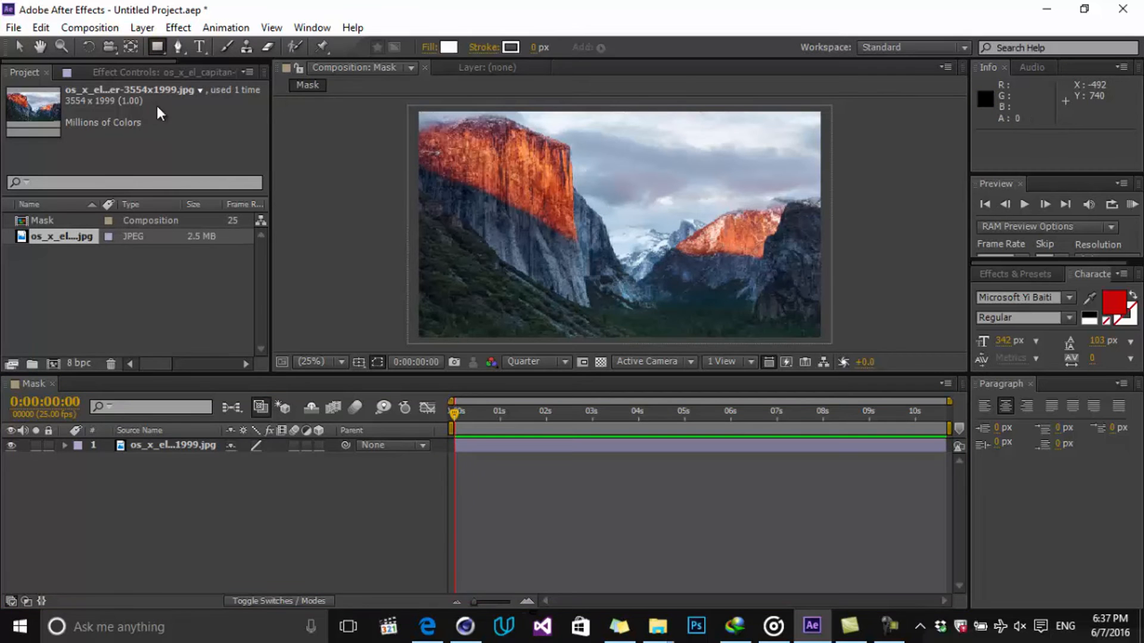
click(187, 445)
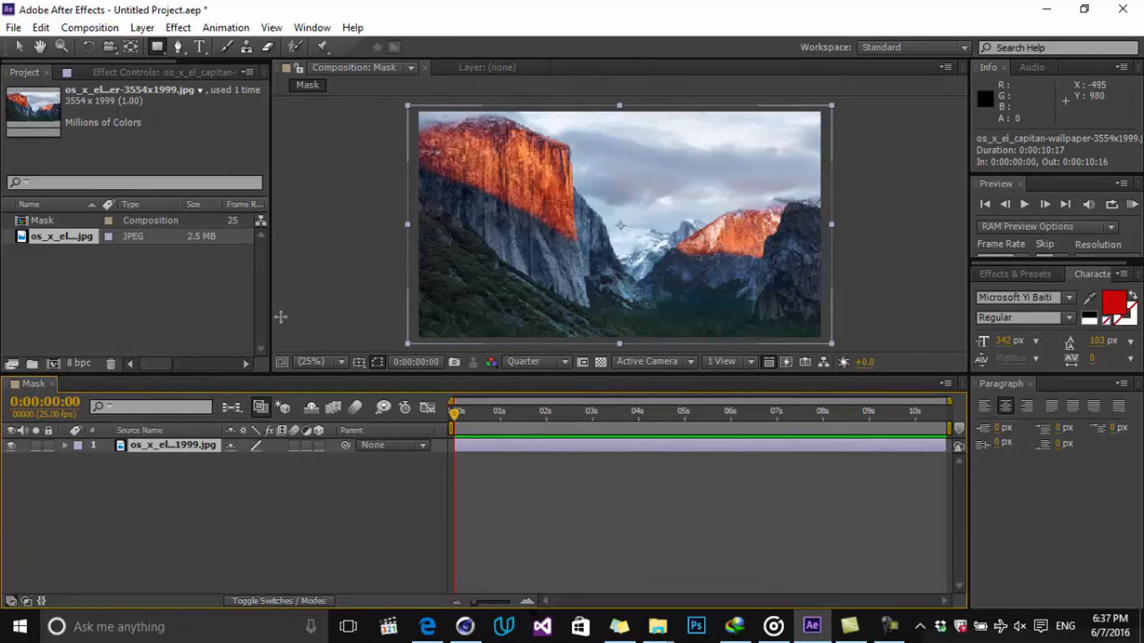
click(163, 447)
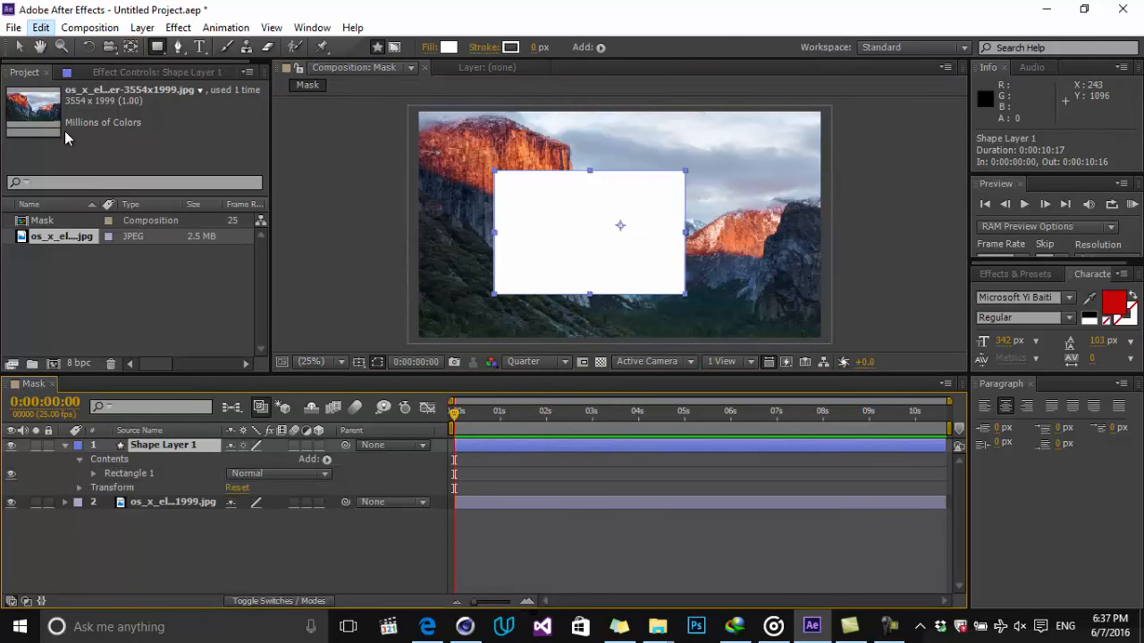
click(41, 28)
click(96, 182)
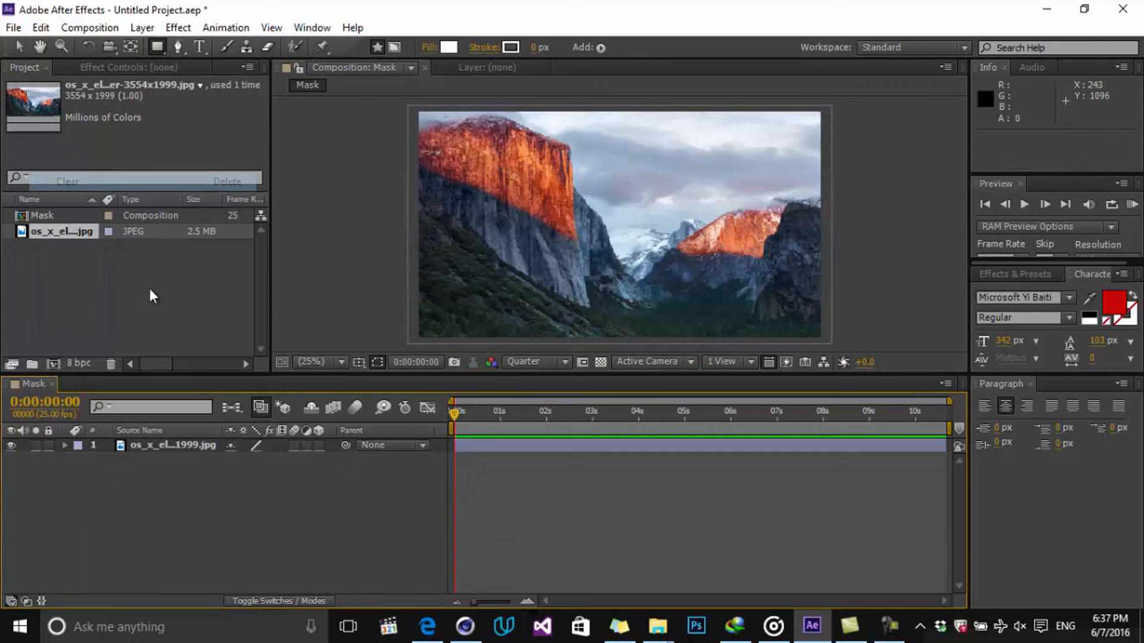
Draw a rectangular mask on the selected image layer, spanning about 914 to 2900 px horizontally and 326 to 1828 px vertically
click(209, 448)
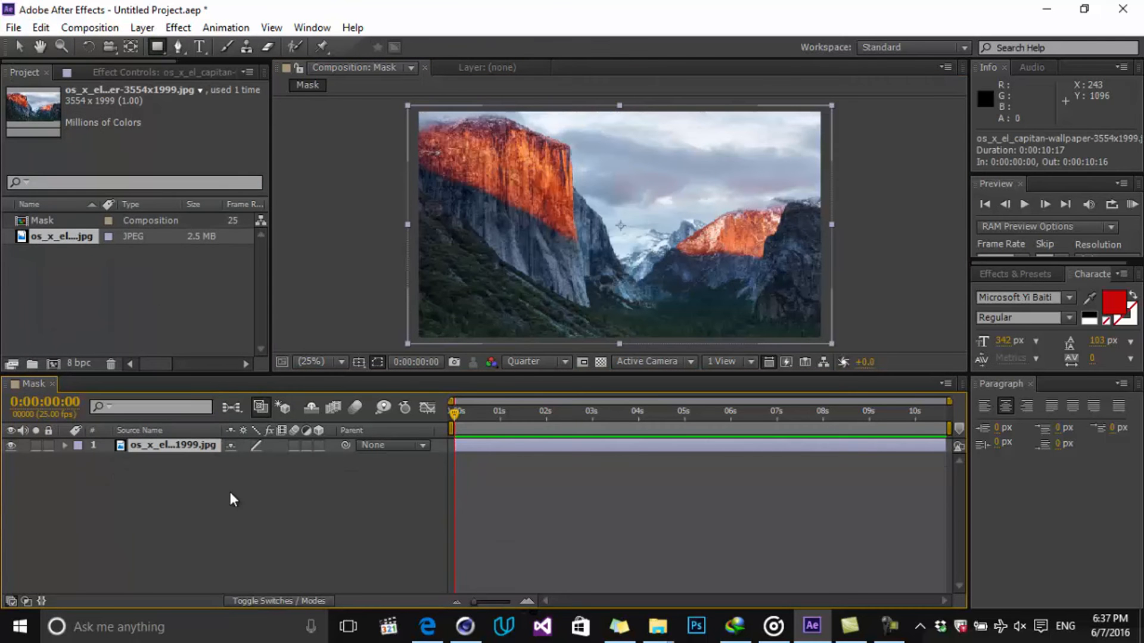
click(157, 49)
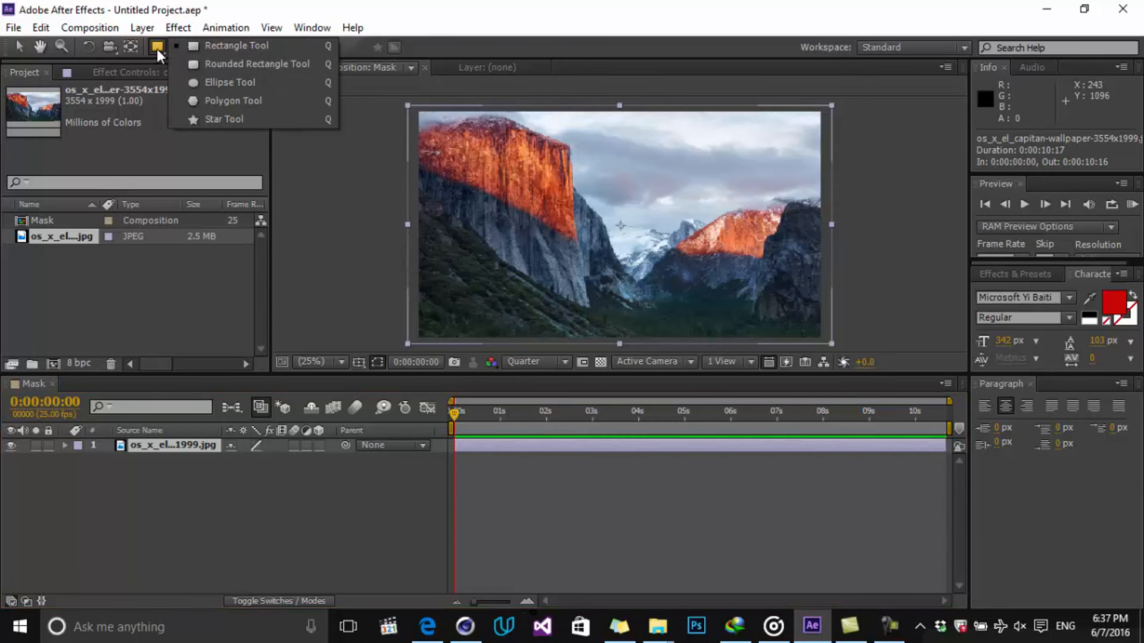
click(243, 49)
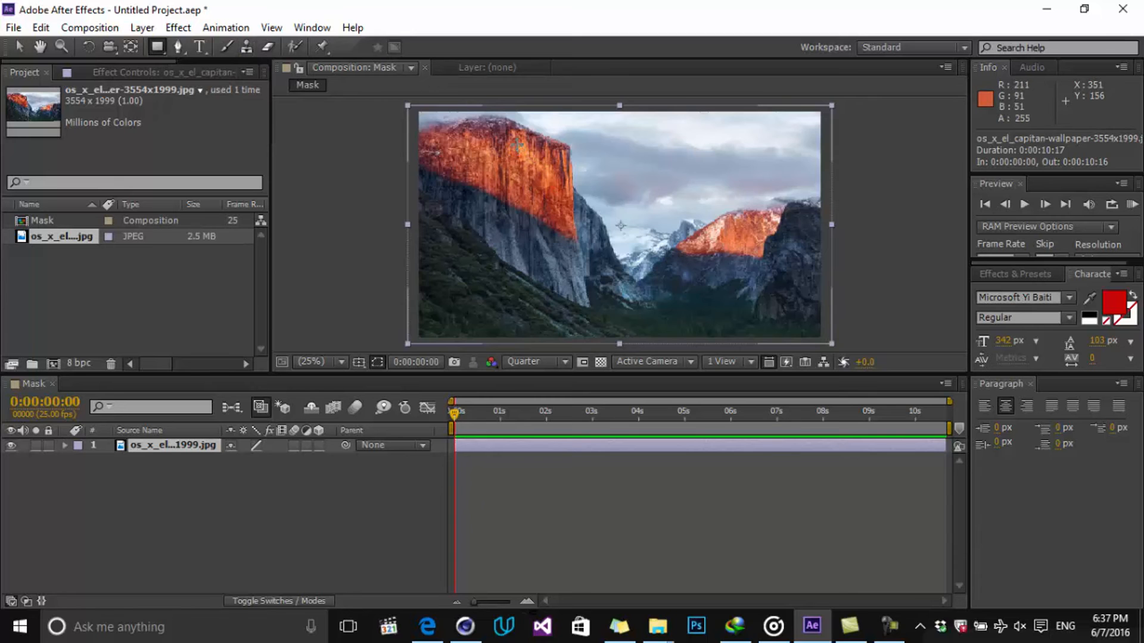
drag(516, 143, 753, 322)
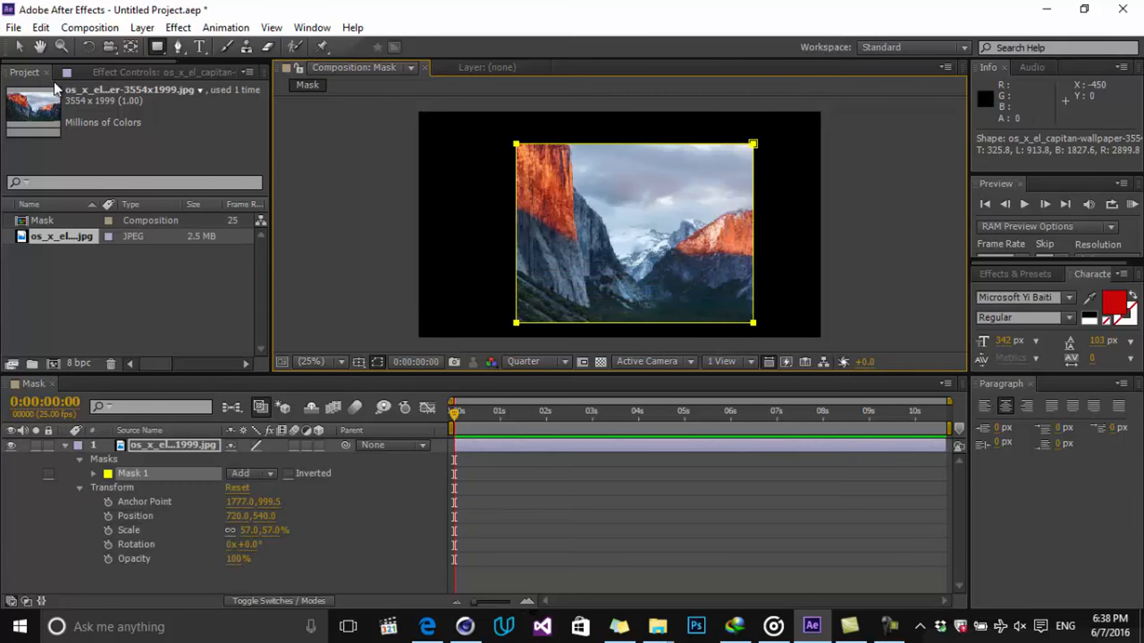
Move the masked image layer to position 705, 512 and shift the mask's upper-right and lower-left corners inward
click(18, 47)
click(625, 249)
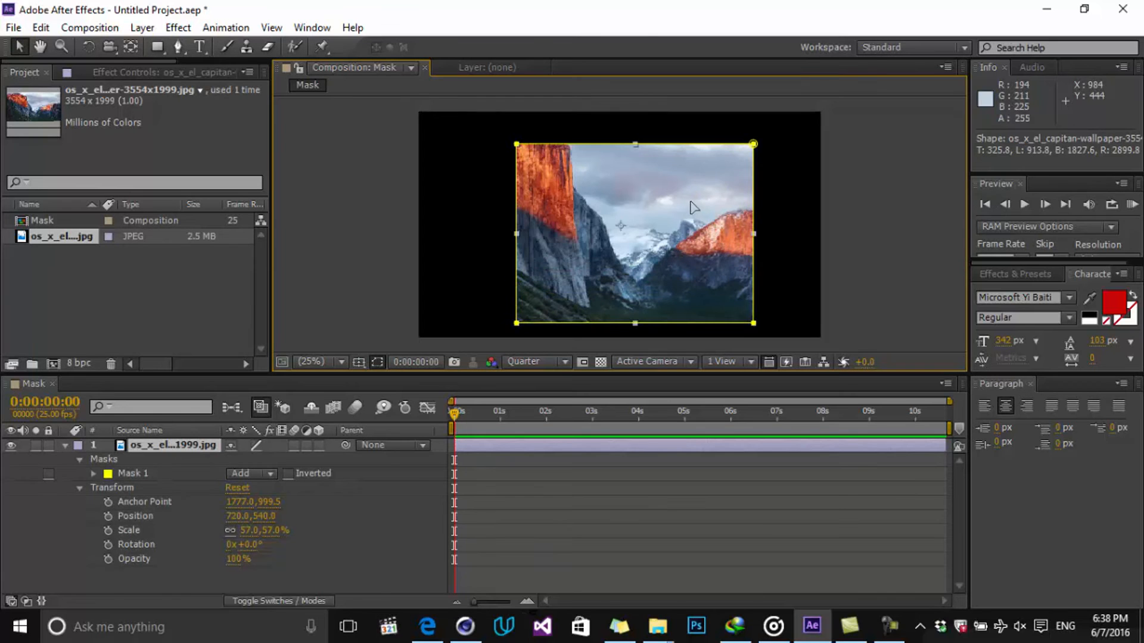
drag(689, 205, 685, 196)
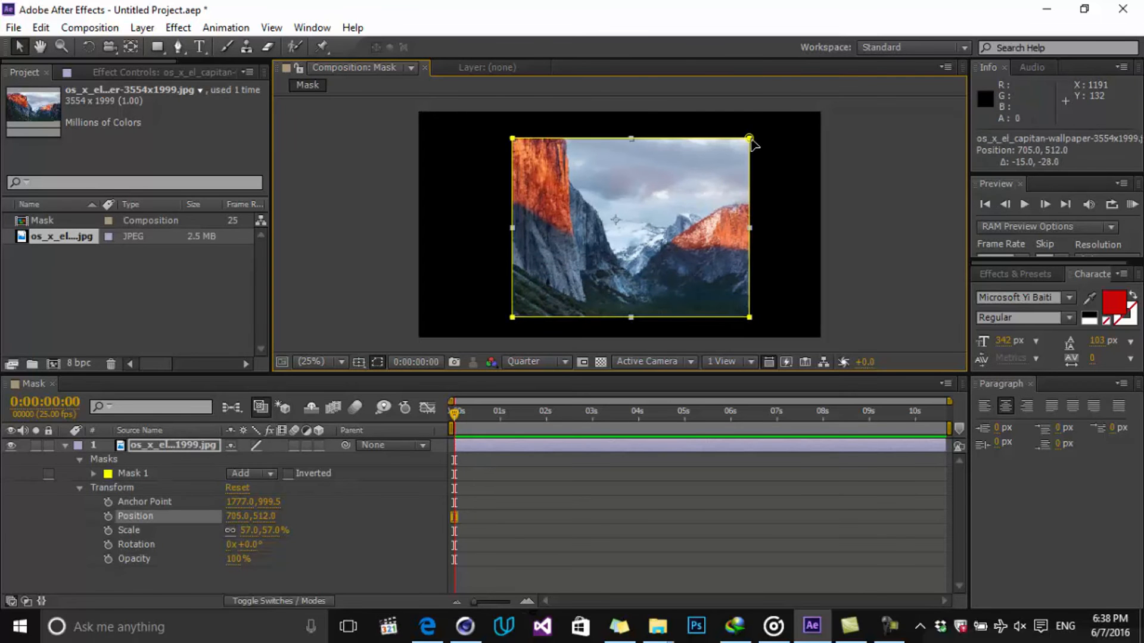
drag(750, 141, 597, 160)
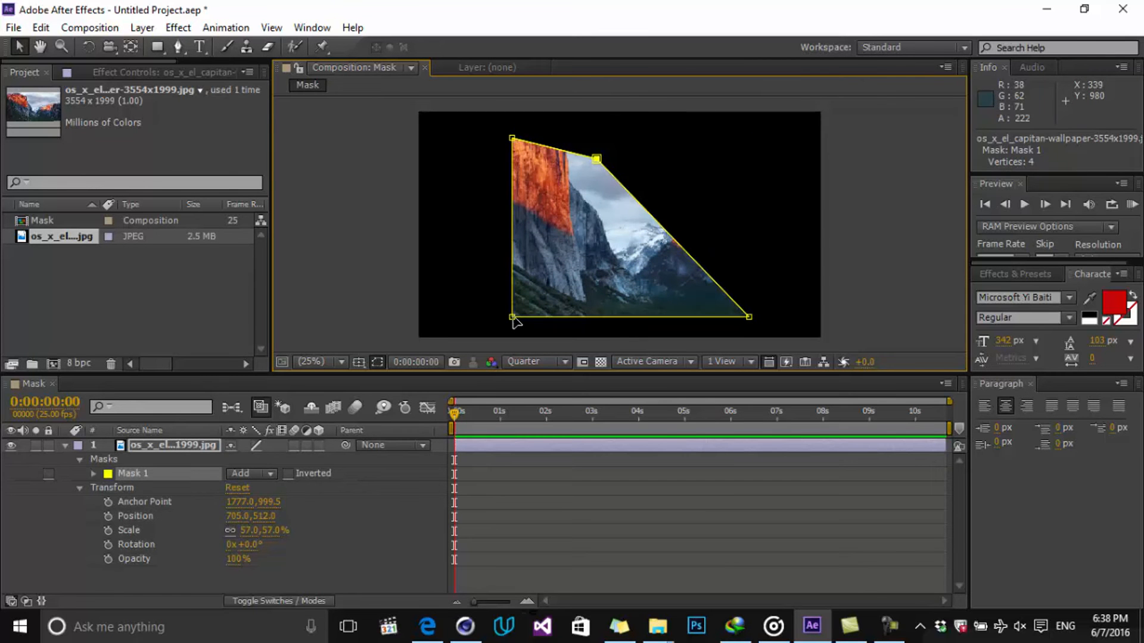
drag(513, 318, 525, 315)
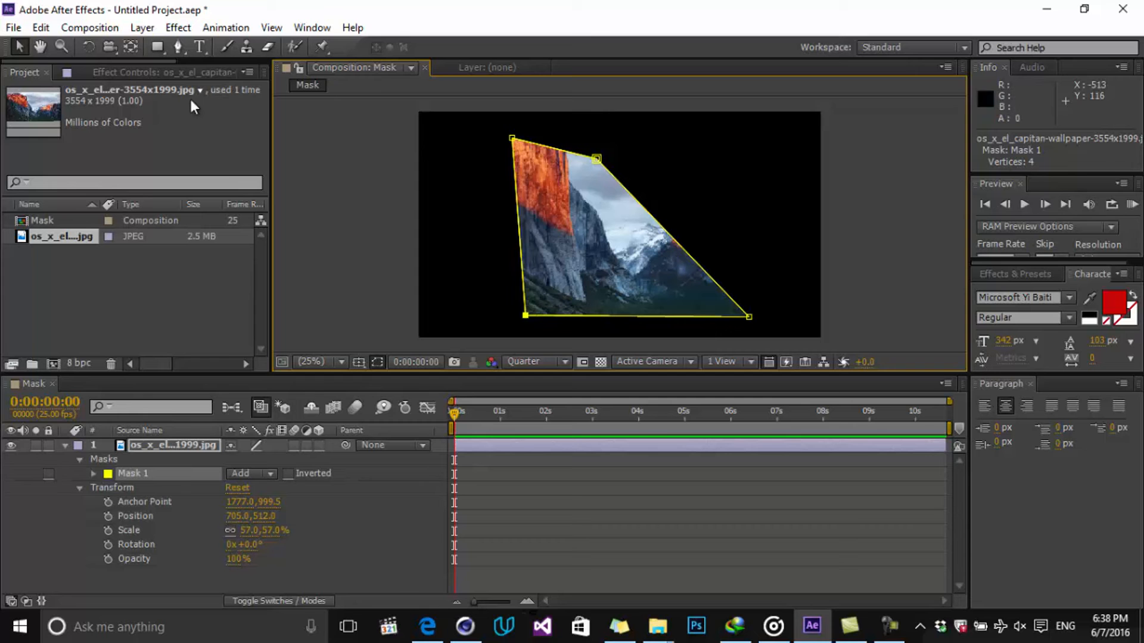
Add vertices to the mask path with the Pen tool and reposition the points into an irregular seven-sided outline
click(177, 51)
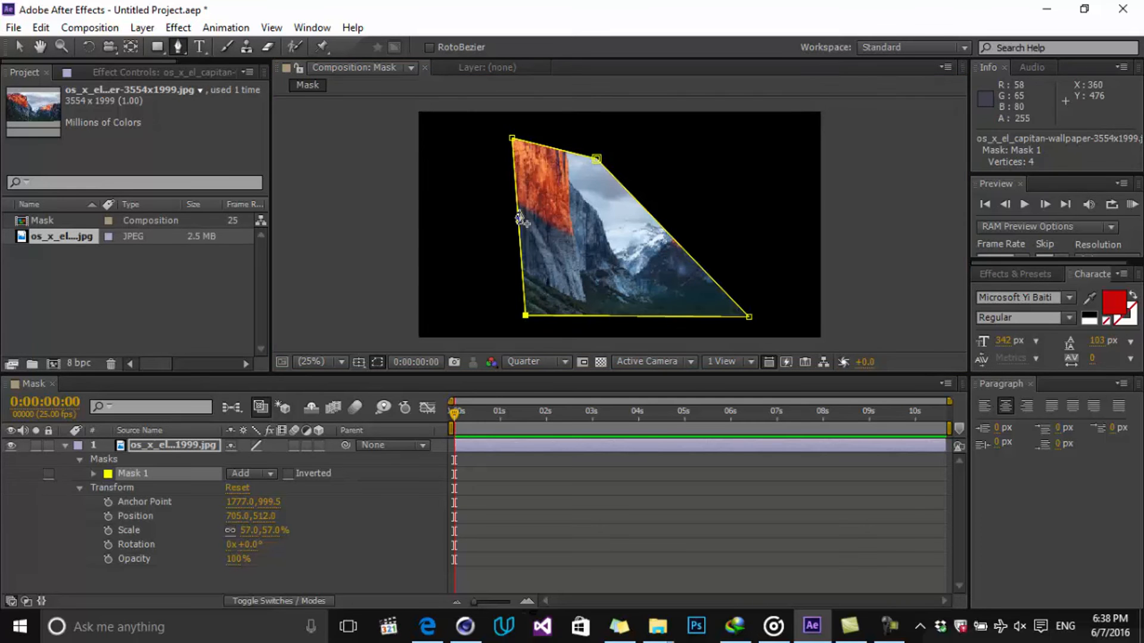
drag(521, 220, 478, 222)
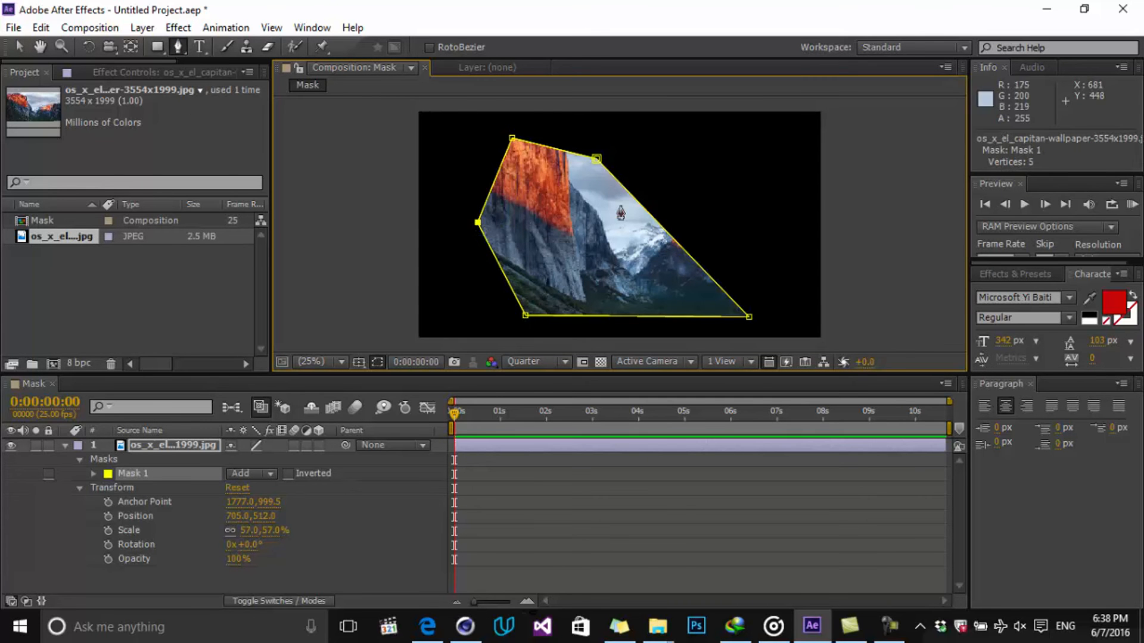
drag(647, 212, 703, 197)
drag(639, 322, 608, 279)
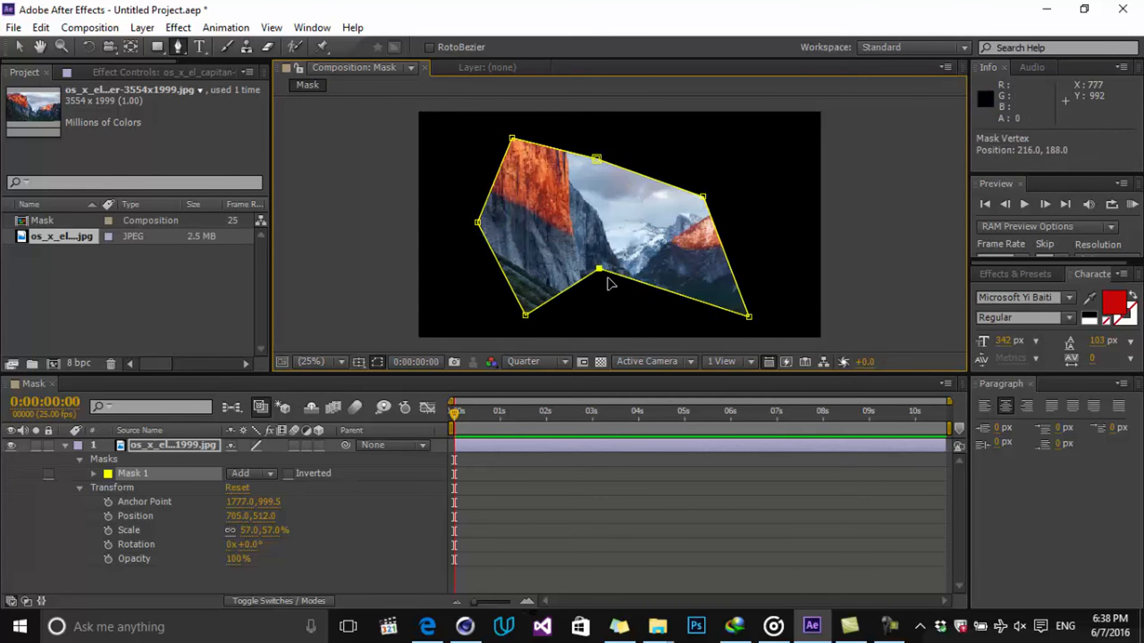
drag(749, 316, 643, 308)
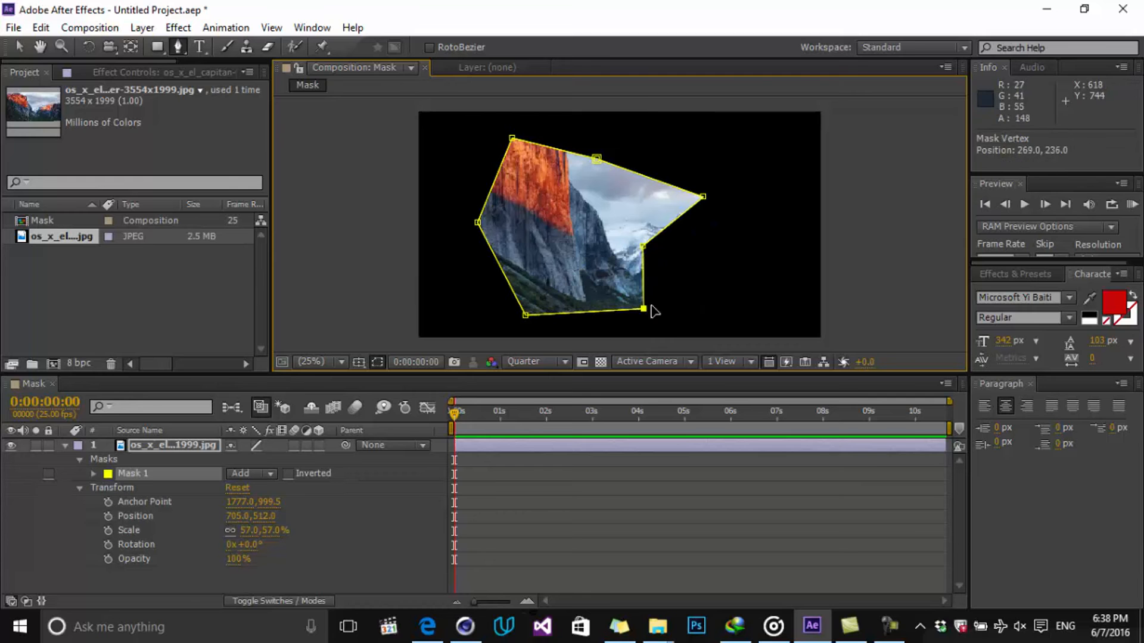
drag(644, 246, 681, 248)
drag(596, 158, 628, 149)
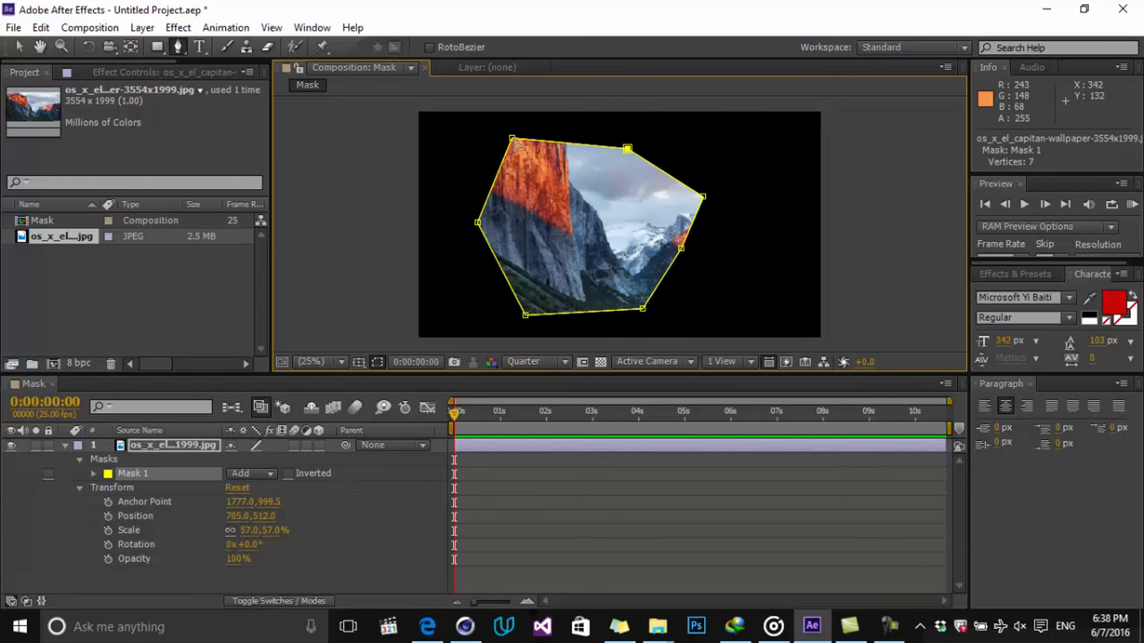
drag(516, 143, 529, 160)
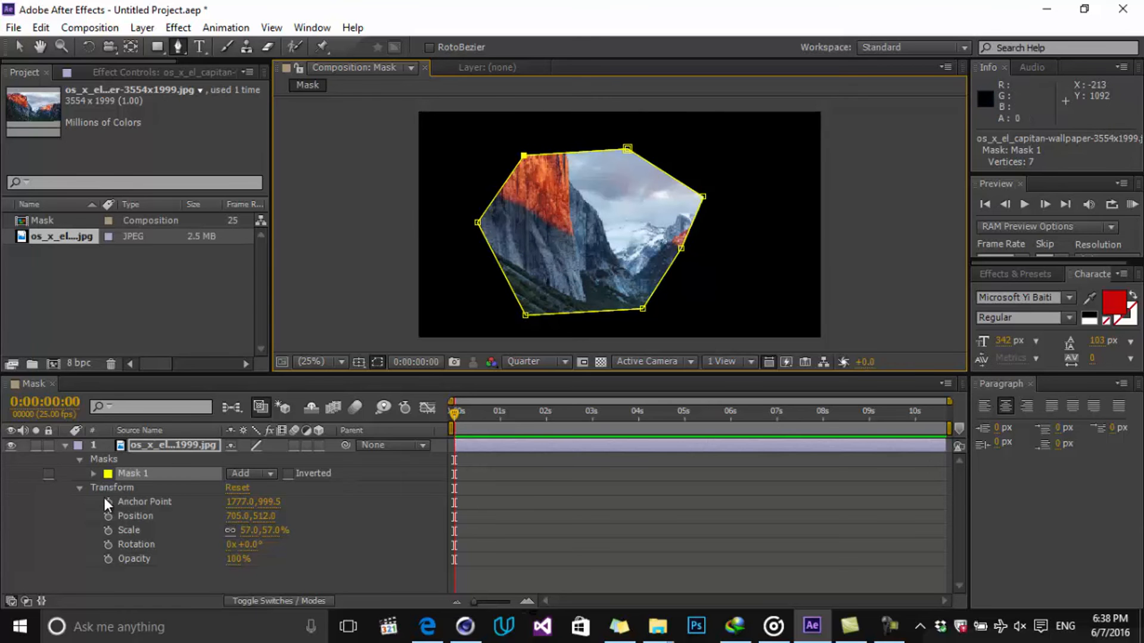
Reveal Mask 1's properties under the image layer and select the mask
click(103, 447)
click(65, 445)
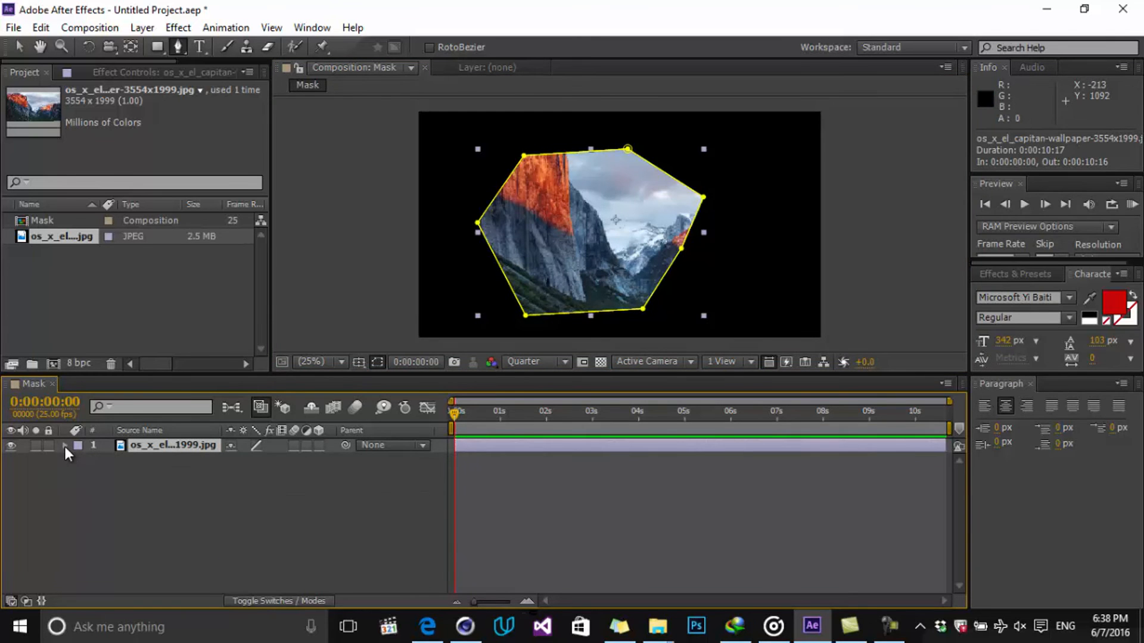
click(65, 446)
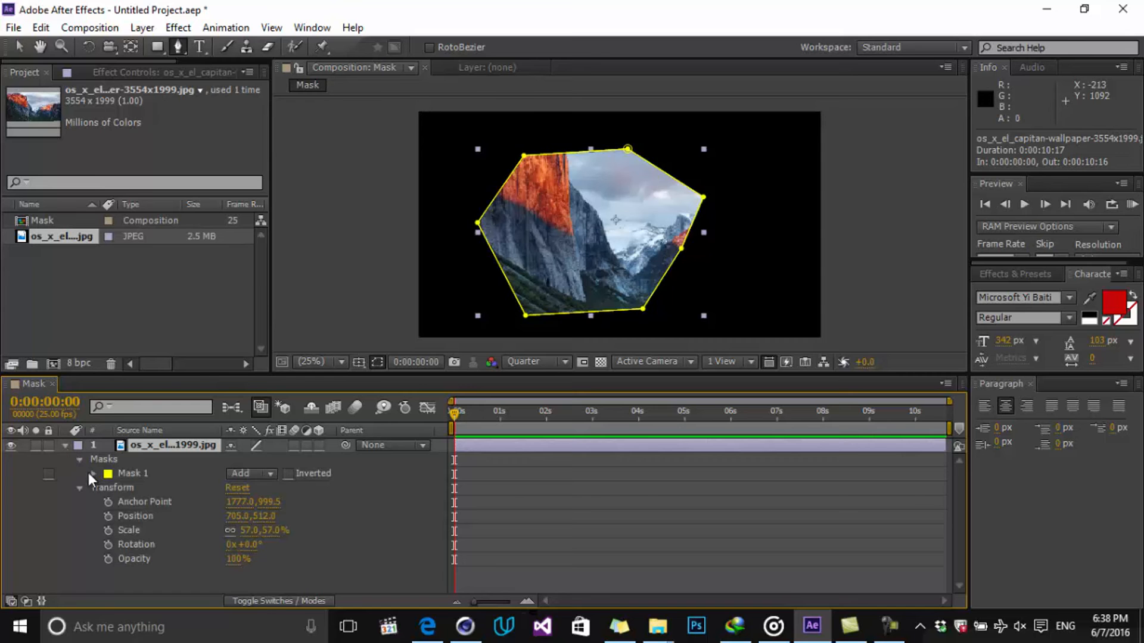
click(80, 460)
click(80, 462)
click(93, 474)
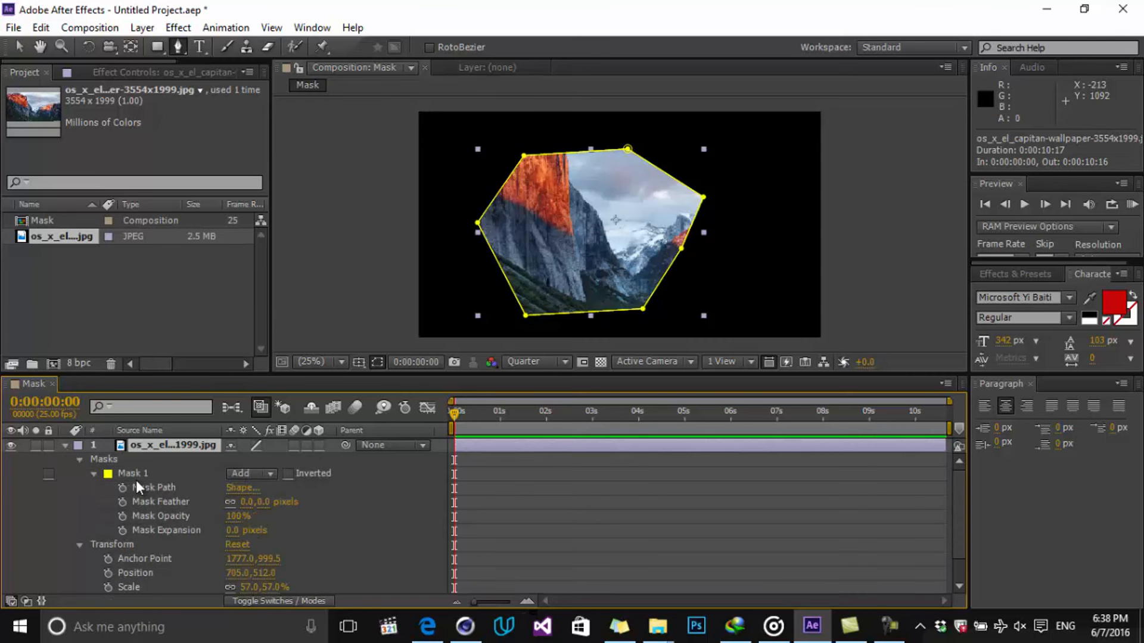
click(136, 476)
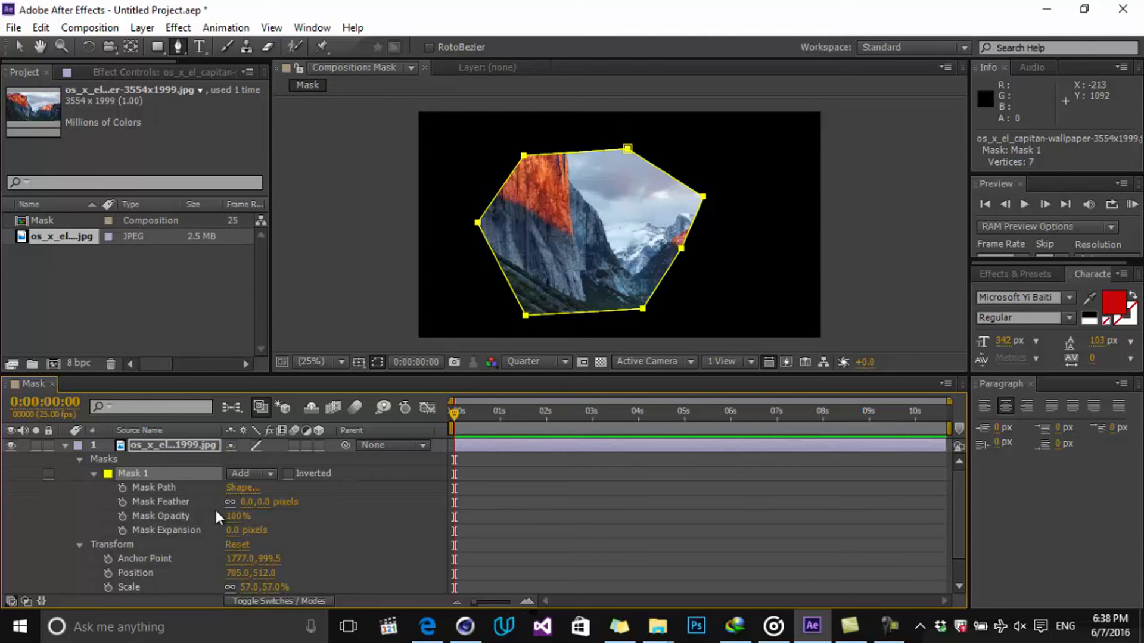
Switch Mask 1's mode to None and back to Add
click(252, 476)
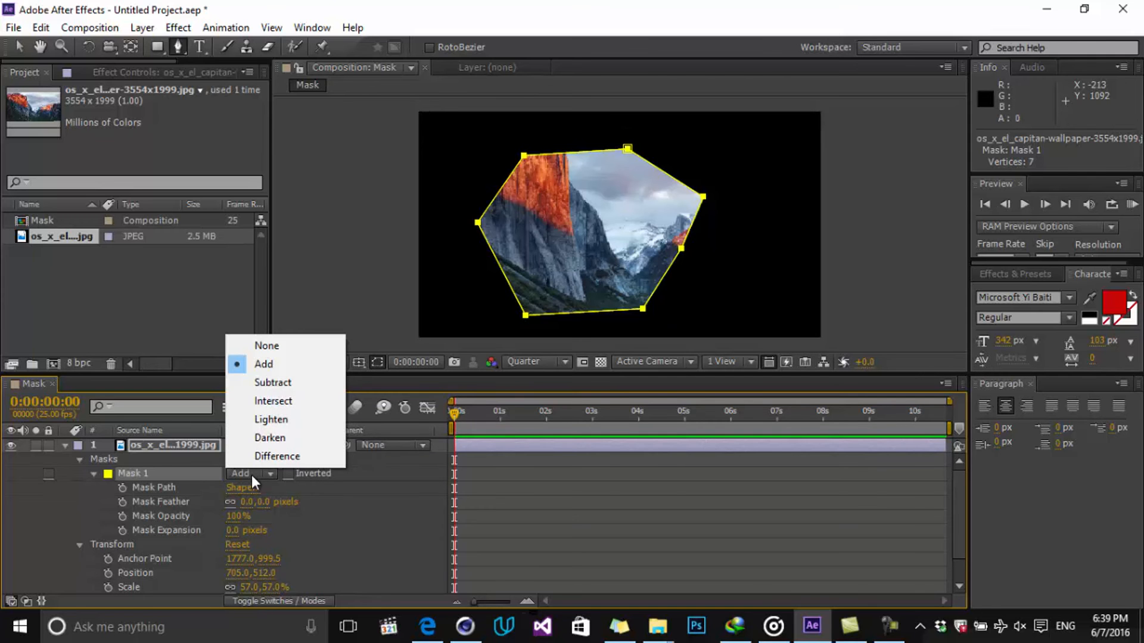
click(268, 346)
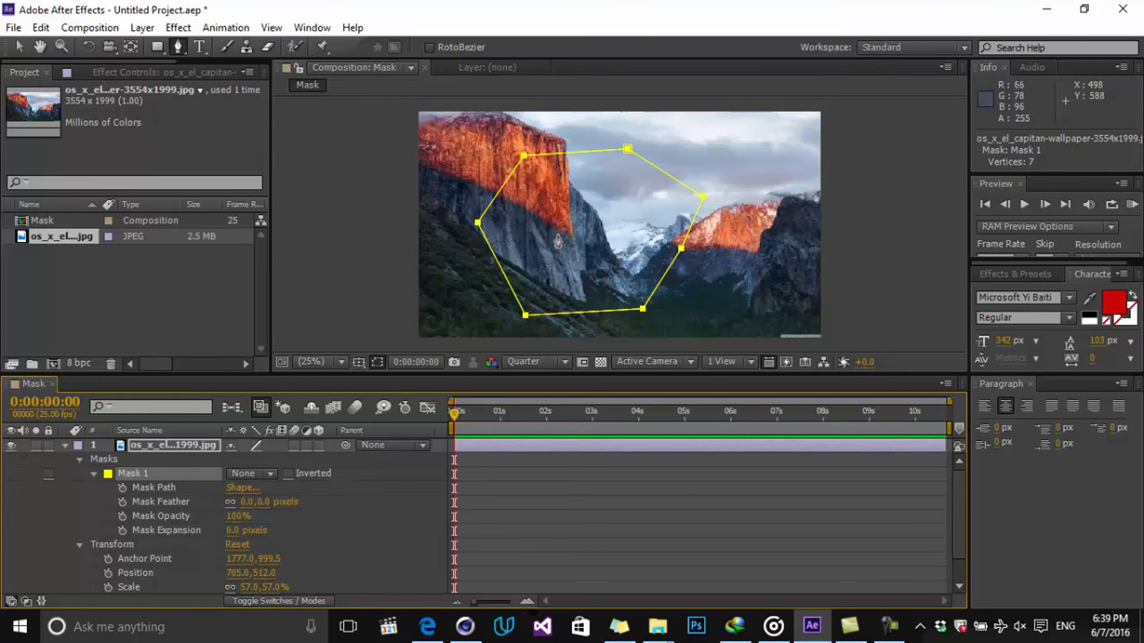
click(260, 474)
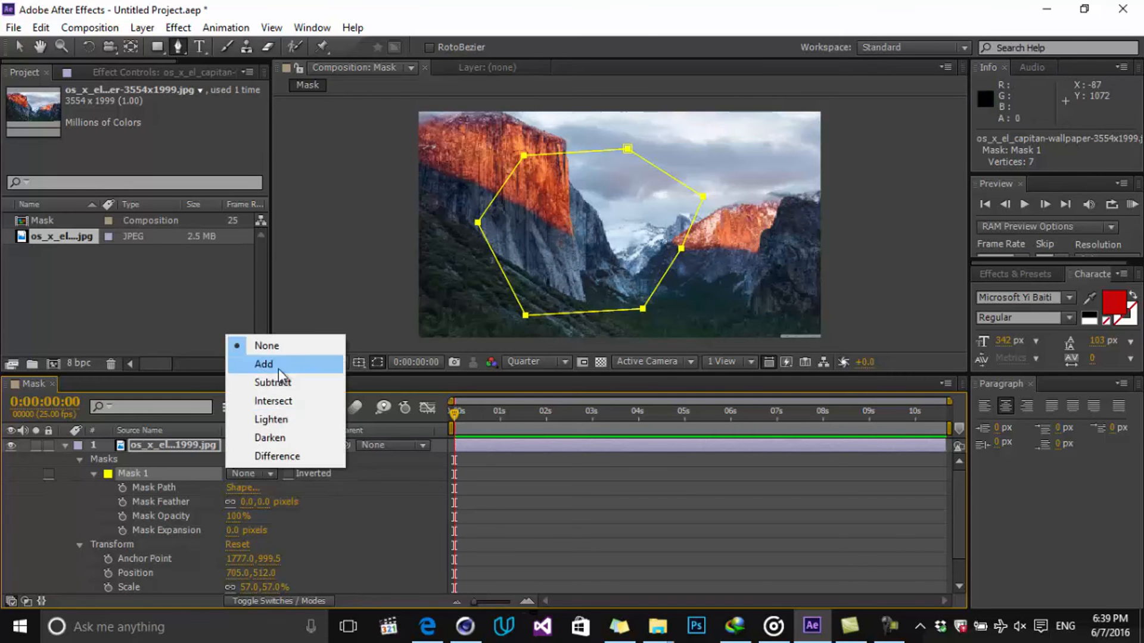
click(264, 364)
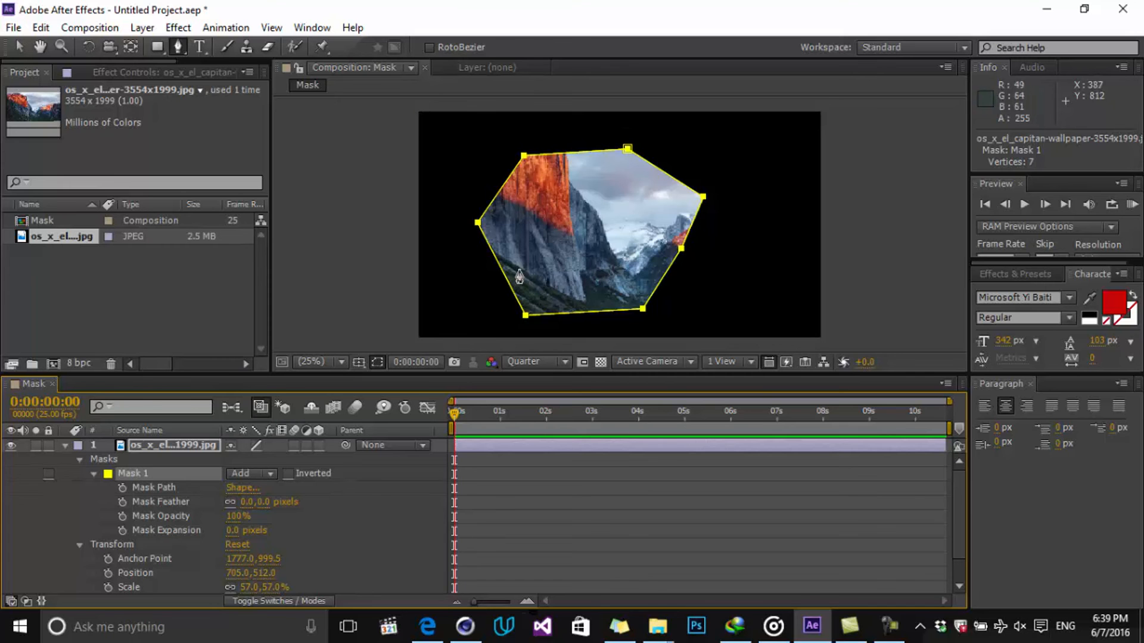
Set Mask 1's mode to Subtract, collapse the layer's properties and deselect the layer
click(259, 477)
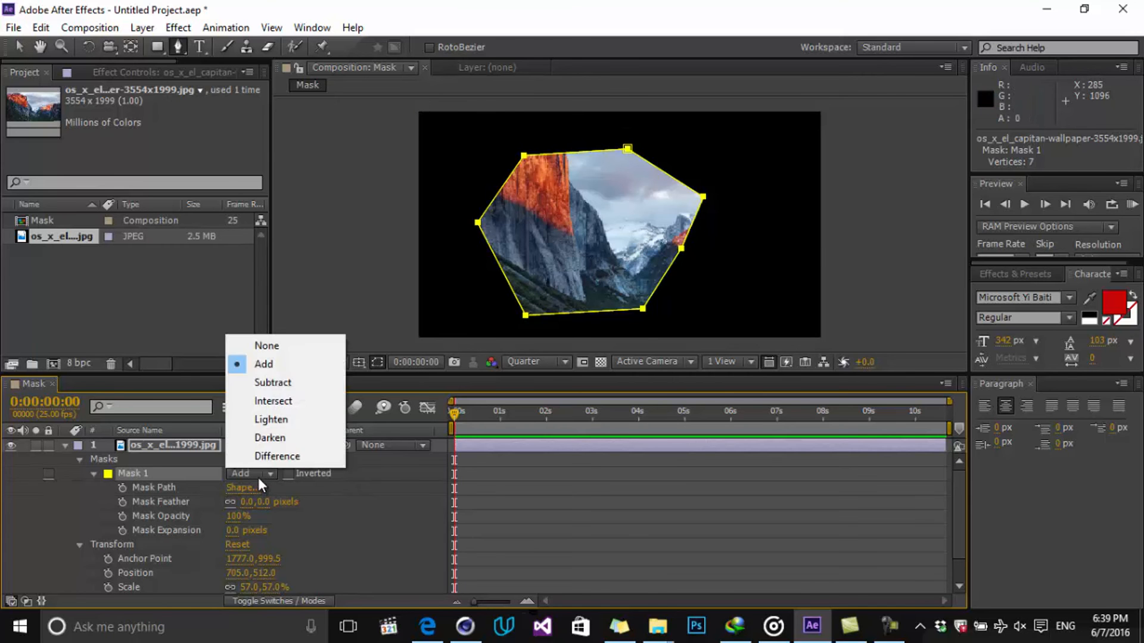
click(298, 383)
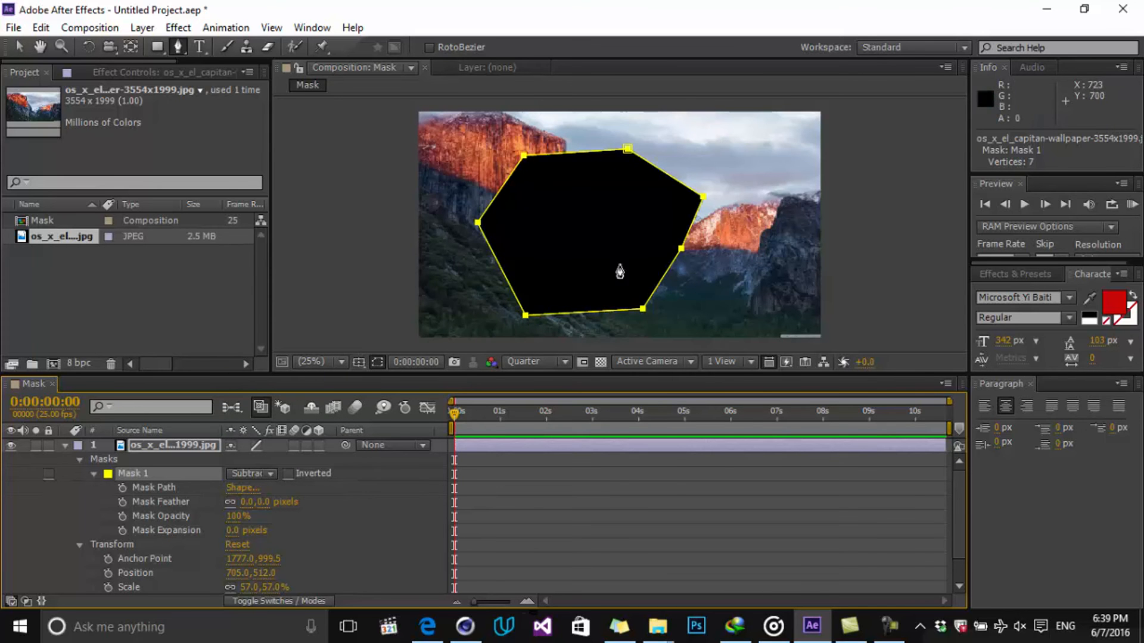
click(64, 447)
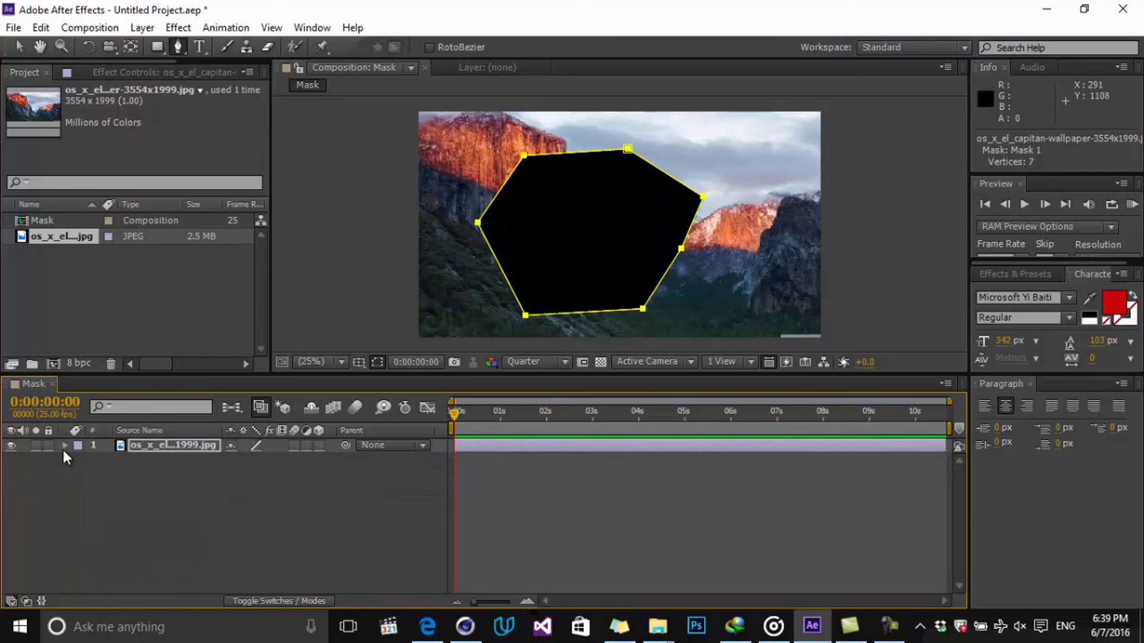
click(210, 528)
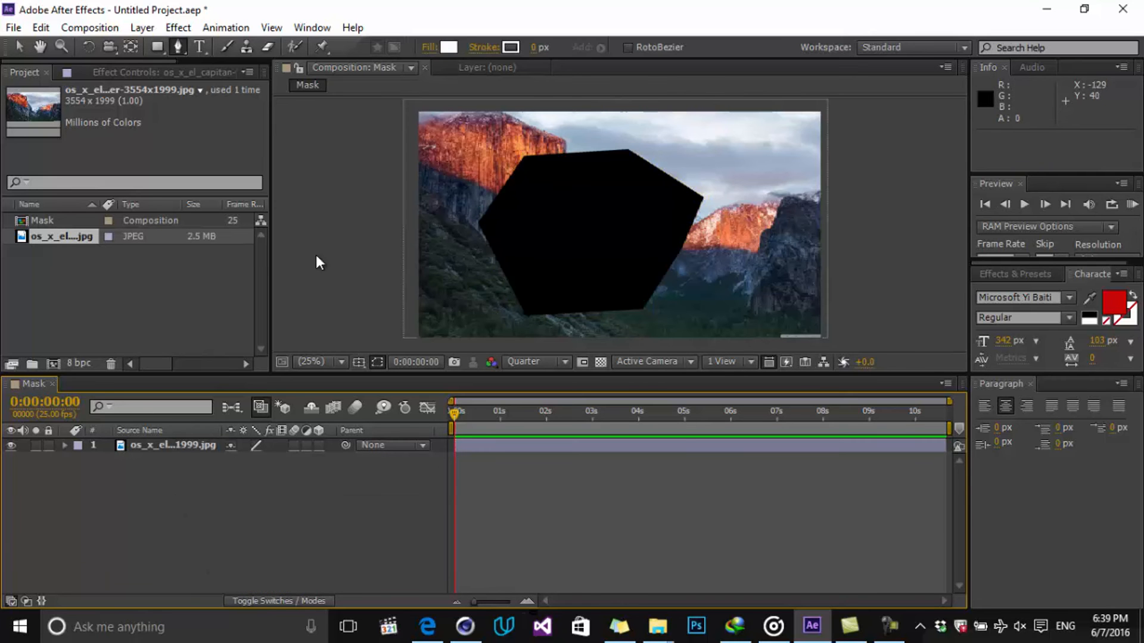
Draw a white rectangle about 1096 × 768 px over the cut-out, place its layer beneath the image and move it to about 681, 656
mouse_move(160, 47)
mouse_down()
mouse_move(238, 62)
mouse_move(237, 48)
mouse_up()
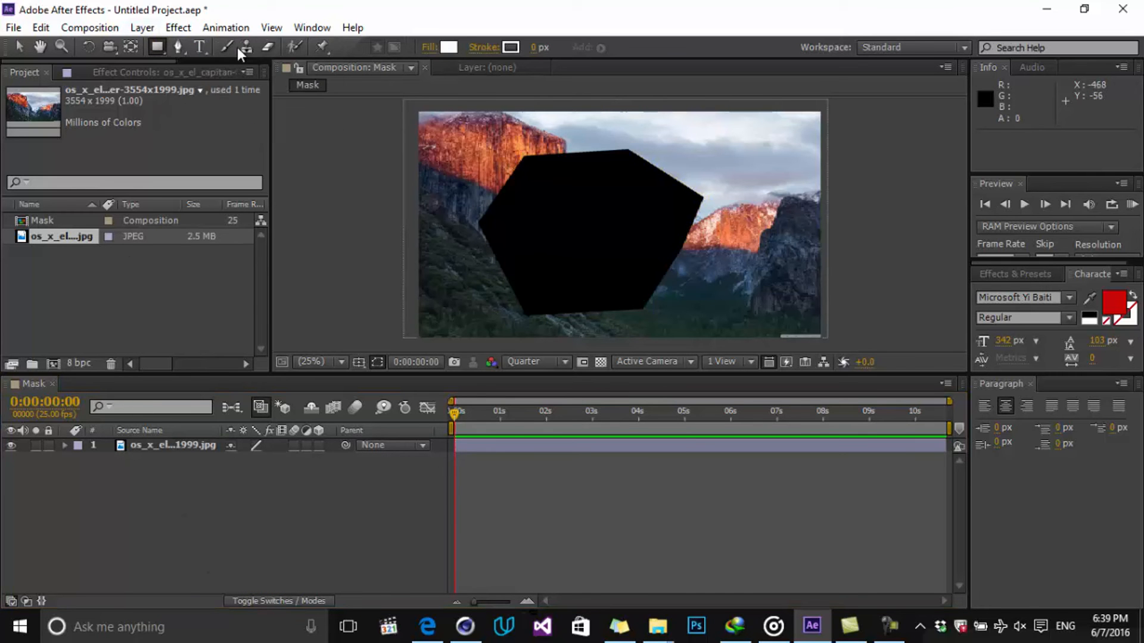
drag(480, 153, 653, 296)
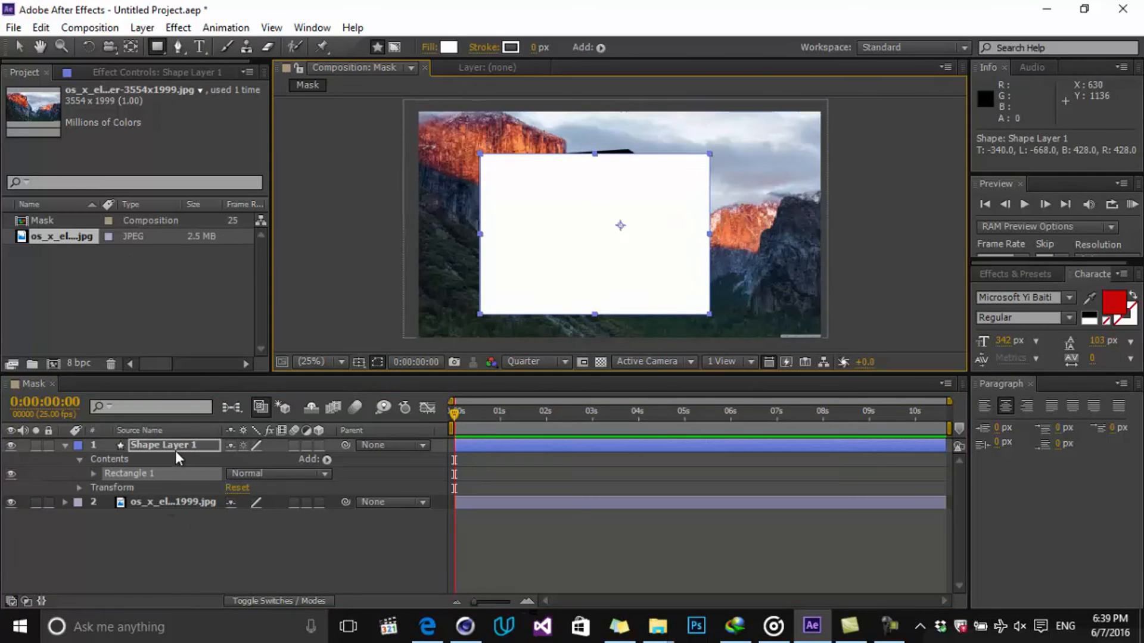
drag(175, 452, 190, 518)
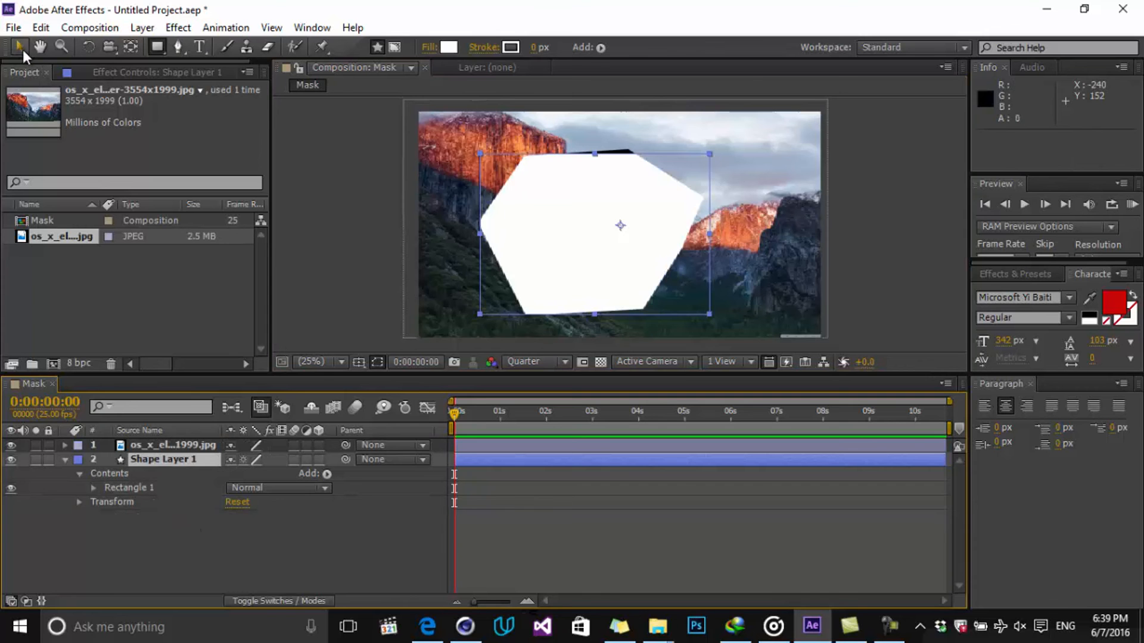
click(20, 48)
drag(610, 227, 599, 251)
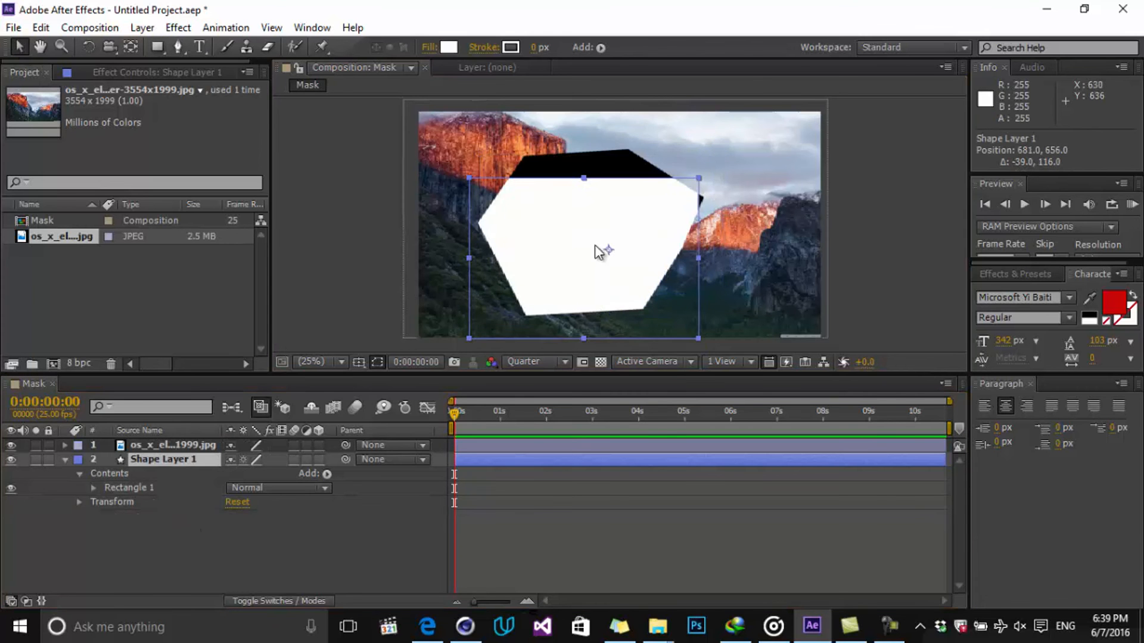
Delete the rectangle's shape layer from the composition
right_click(166, 459)
click(159, 458)
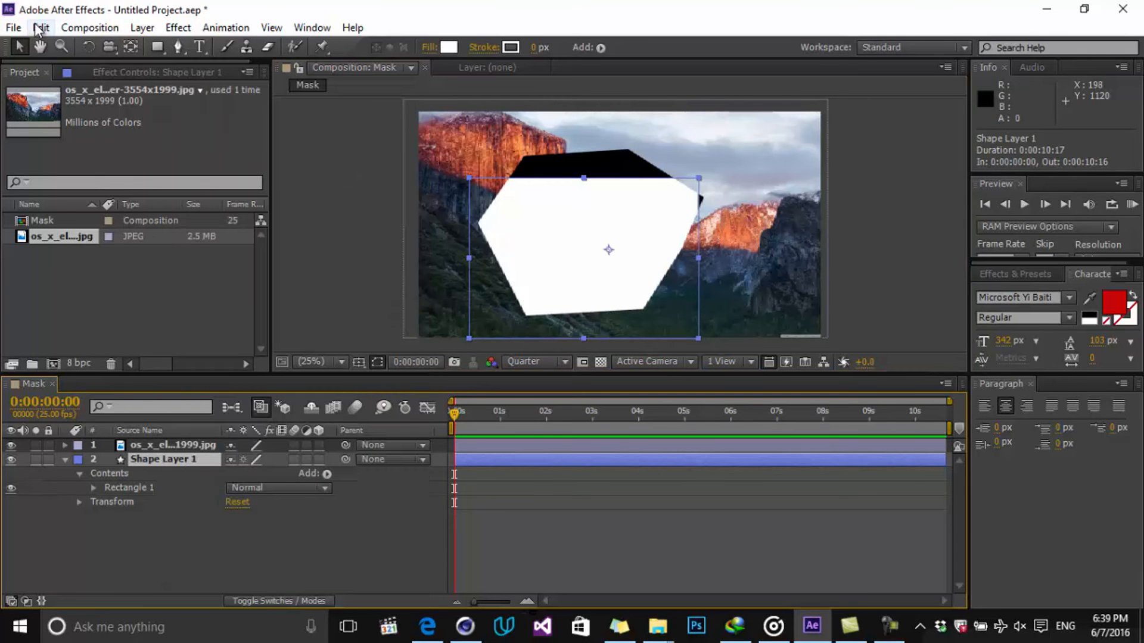
click(41, 28)
click(123, 181)
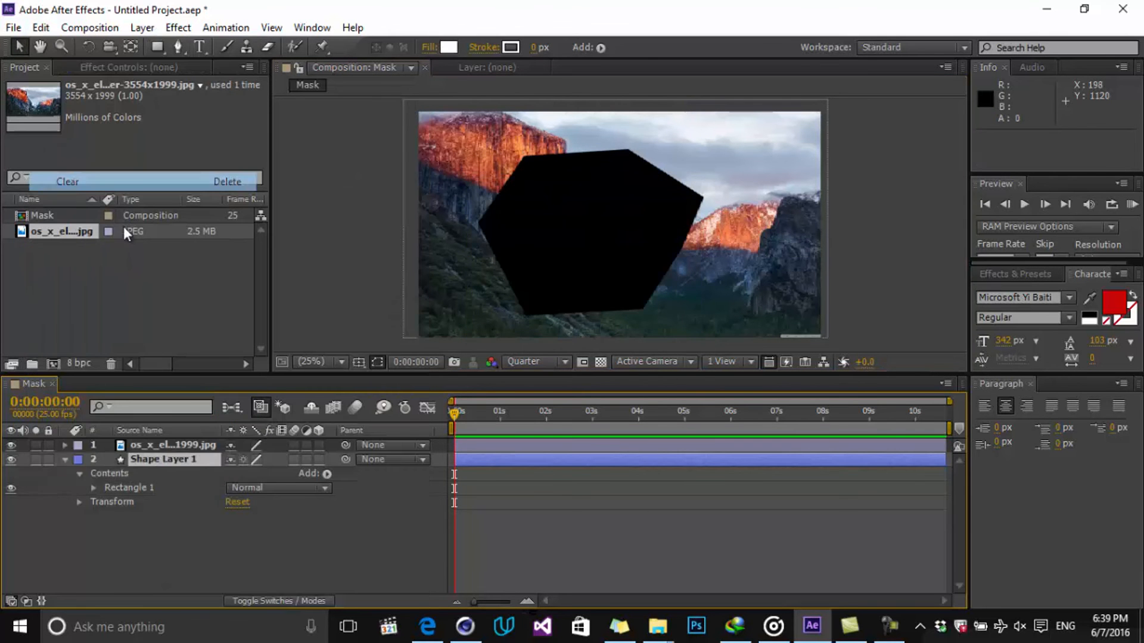
Expand the image layer's mask properties and set Mask 1's mode to Intersect
click(192, 446)
click(65, 445)
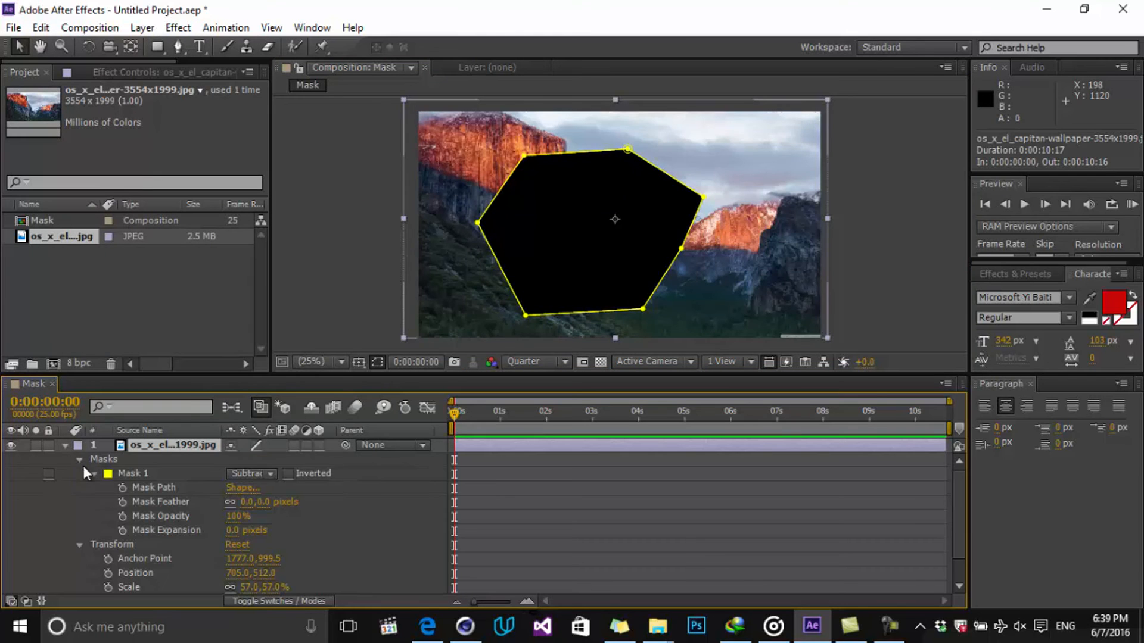
click(244, 477)
click(269, 401)
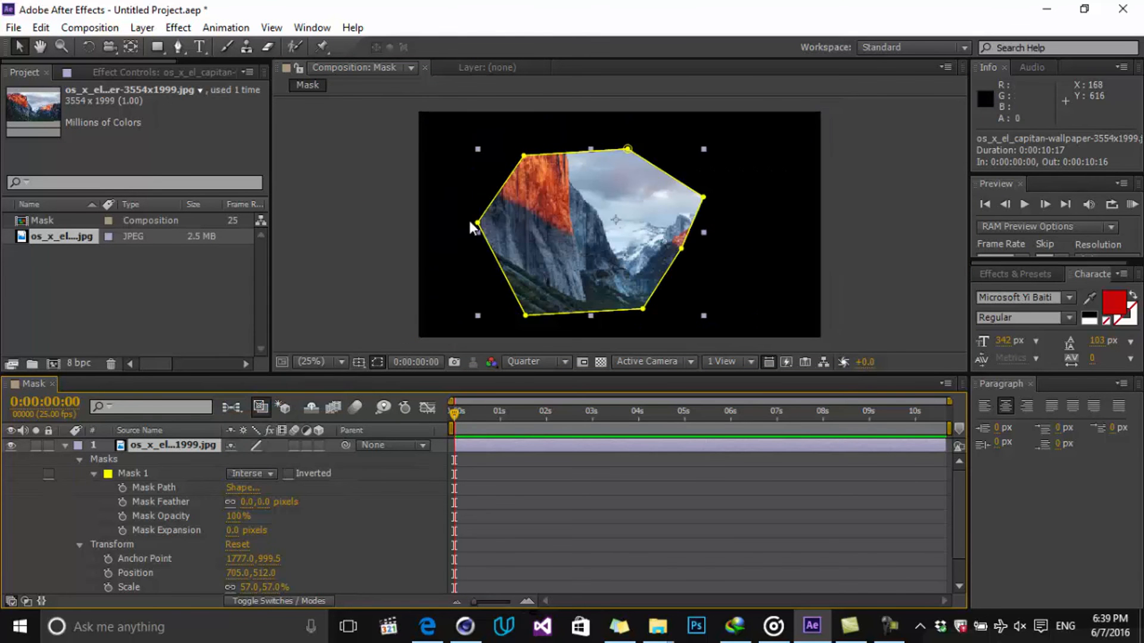
Try the Lighten, Darken and Difference modes on Mask 1
click(247, 474)
click(282, 424)
click(260, 474)
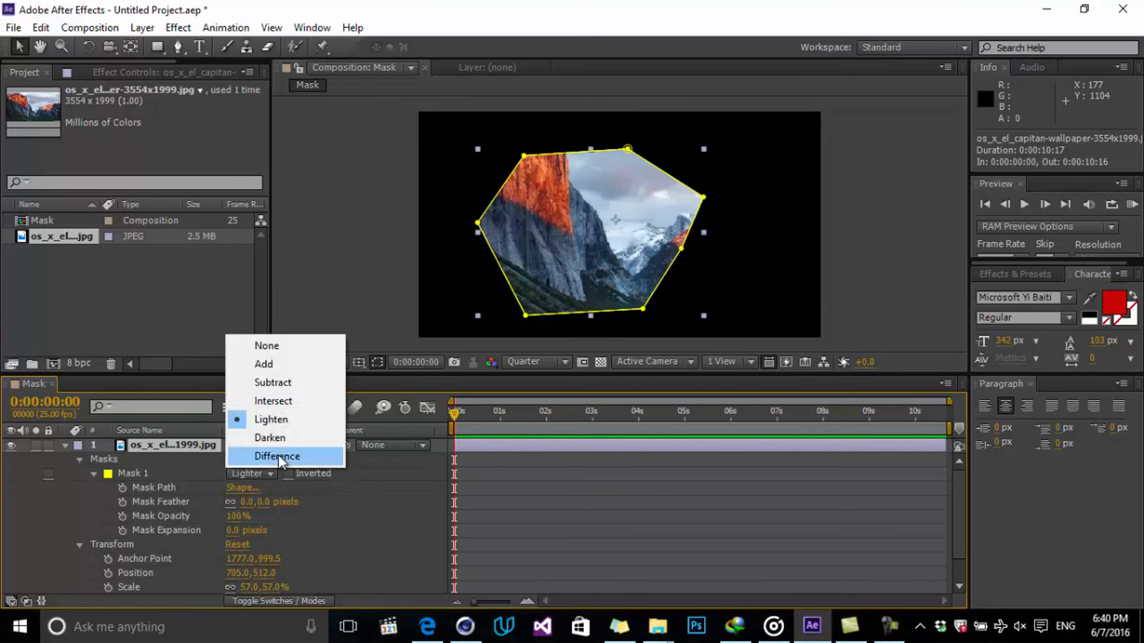
click(277, 438)
click(262, 472)
click(283, 460)
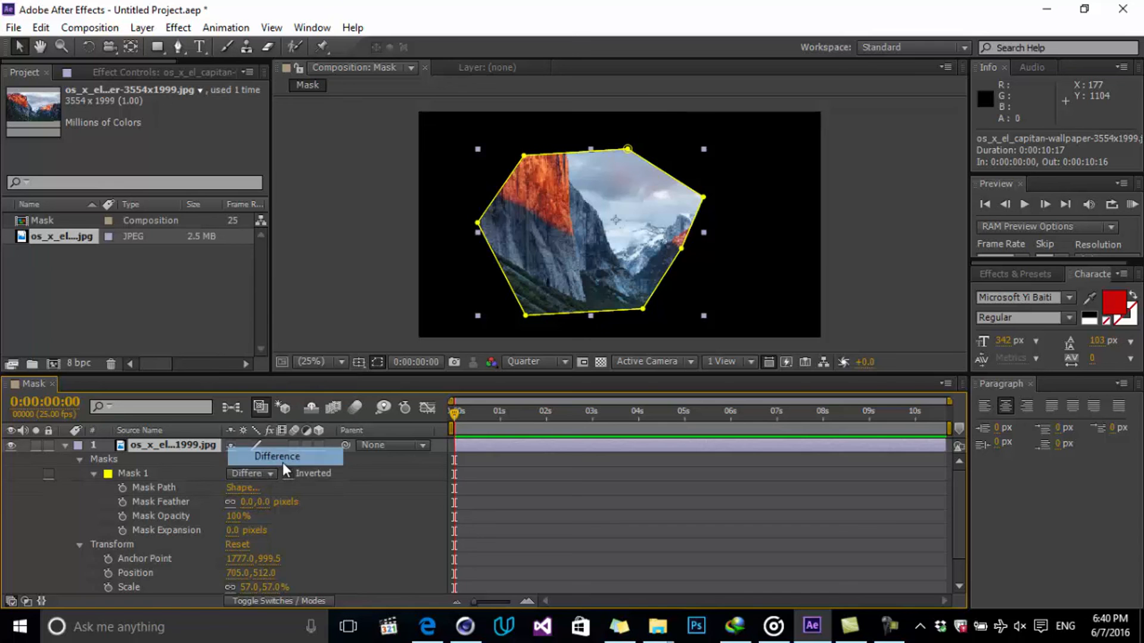
Switch Mask 1's mode to Subtract and back to Intersect, and move the image layer to position 771, 472
click(268, 473)
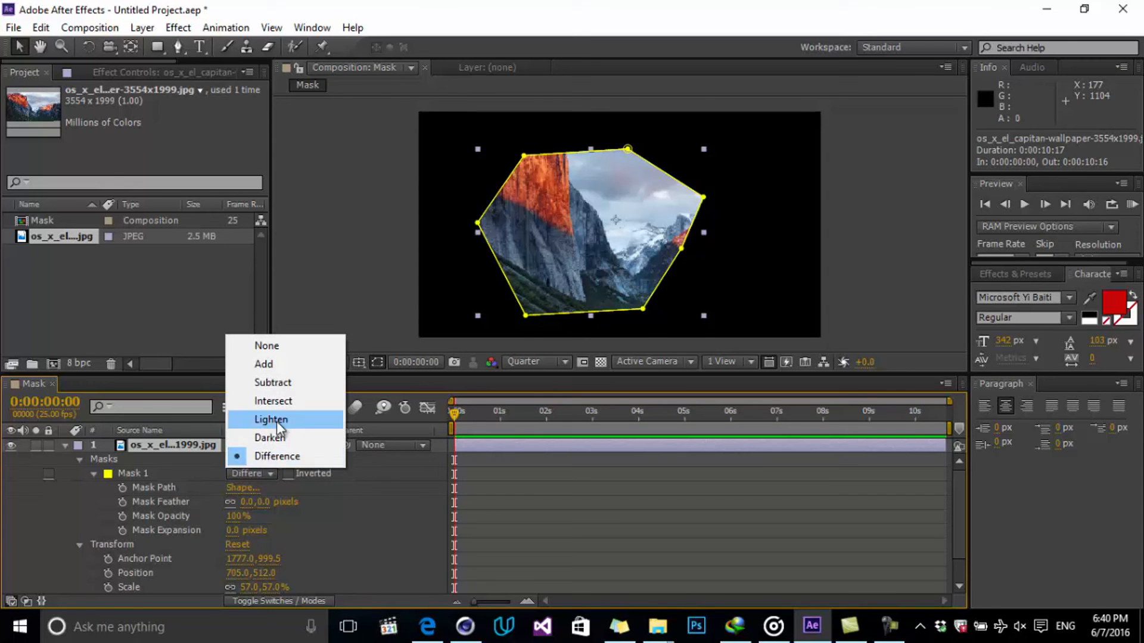
click(280, 383)
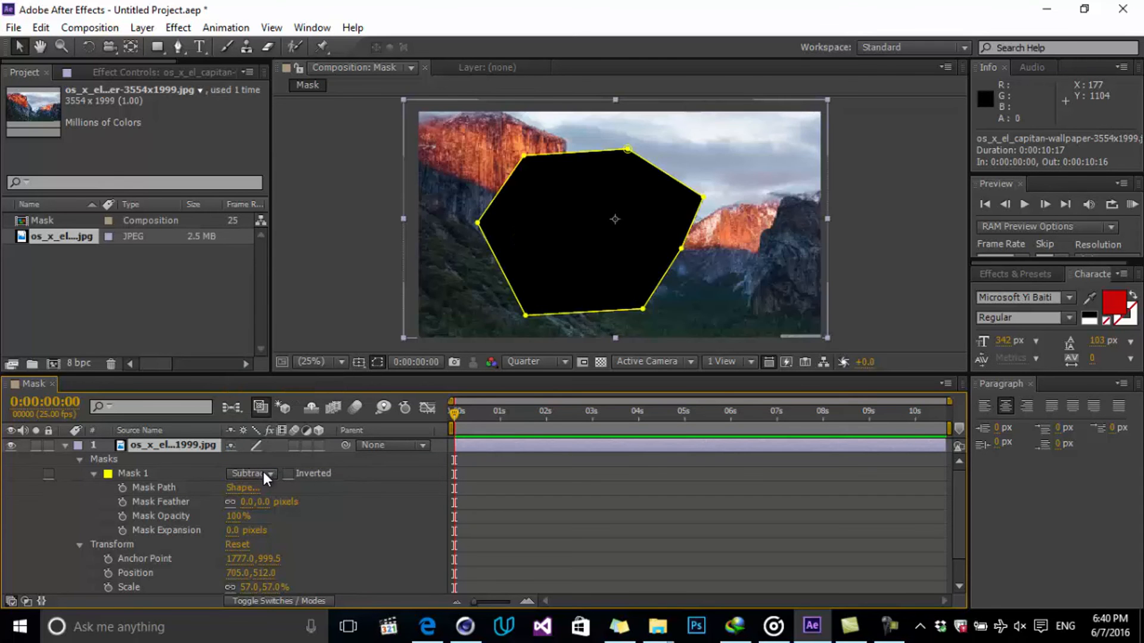
click(262, 472)
click(271, 401)
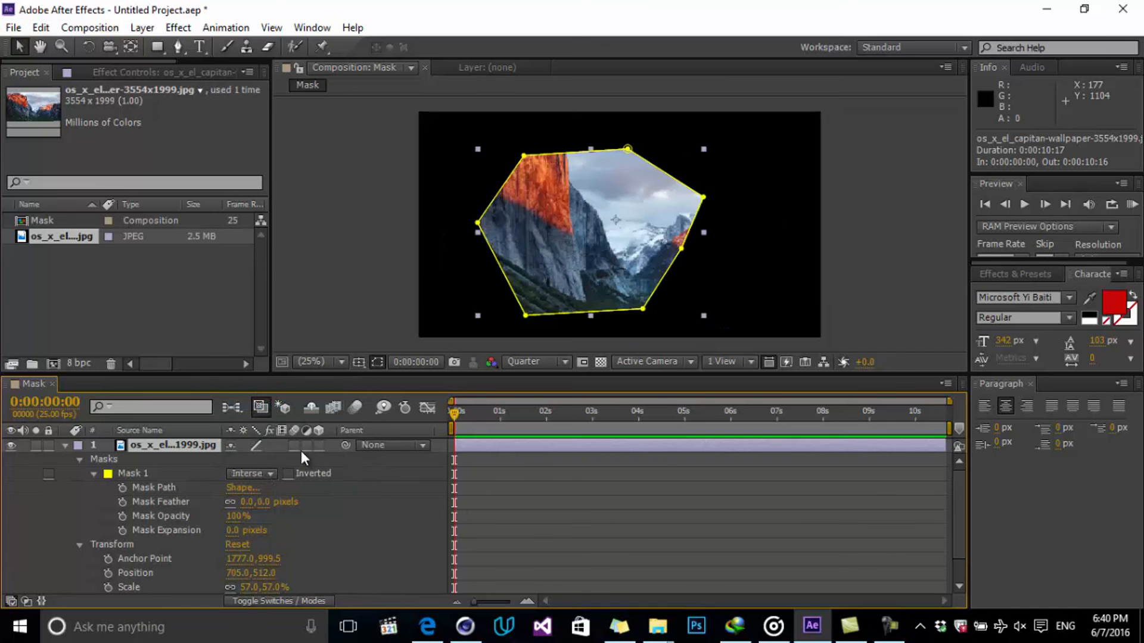
drag(550, 273, 569, 264)
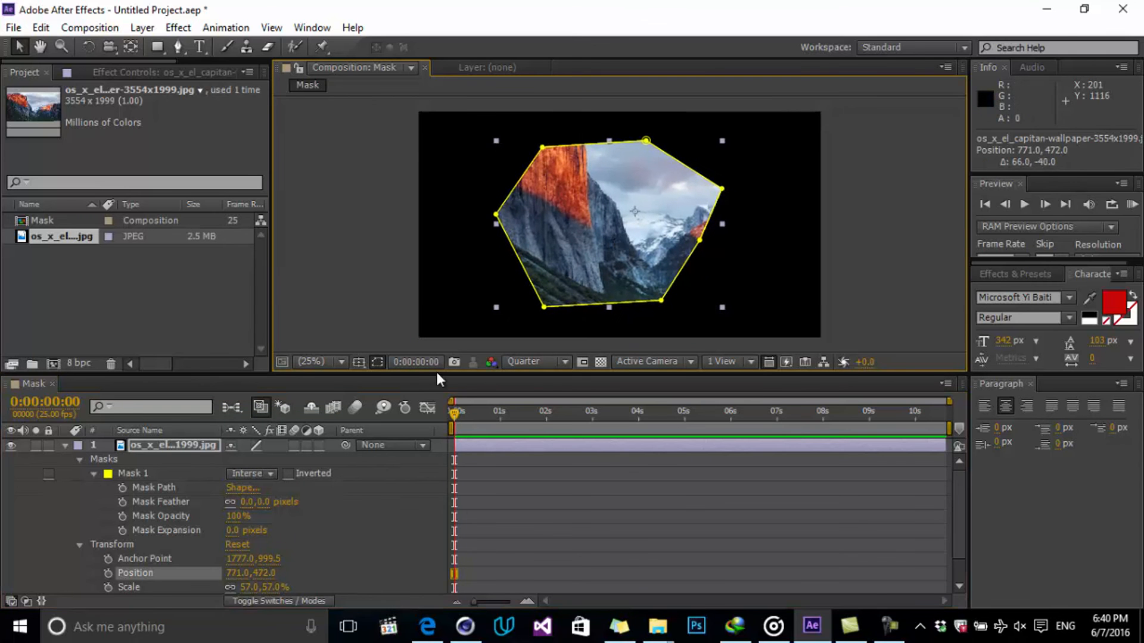
Set the top of Mask 1's bounding box to 505 px in the mask shape settings
click(167, 486)
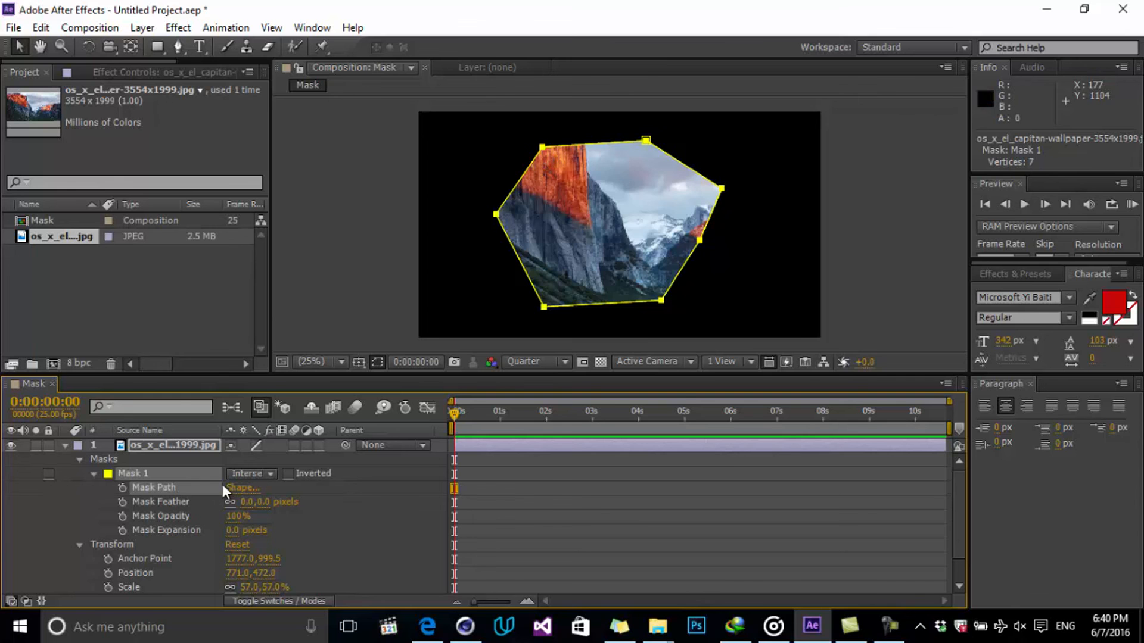
click(241, 488)
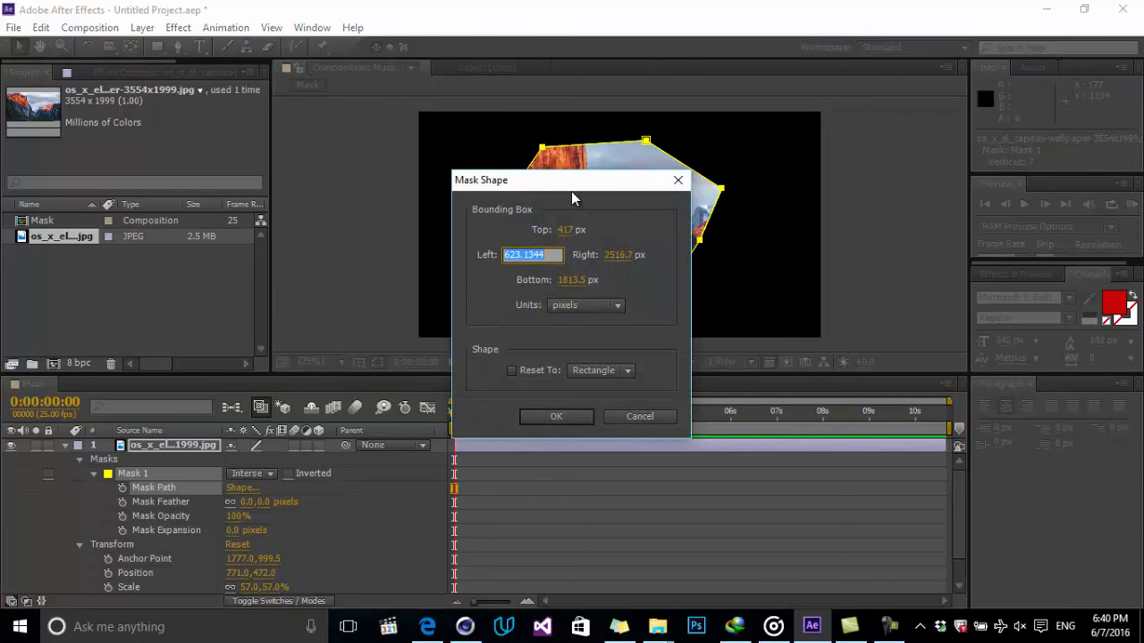
drag(270, 223, 289, 223)
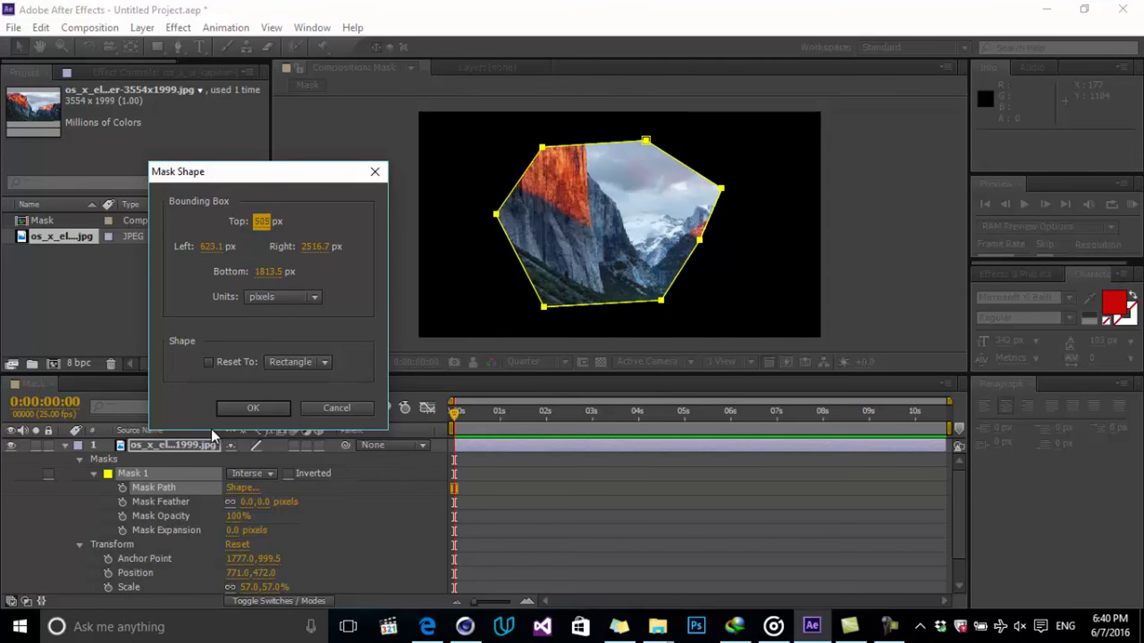
click(256, 407)
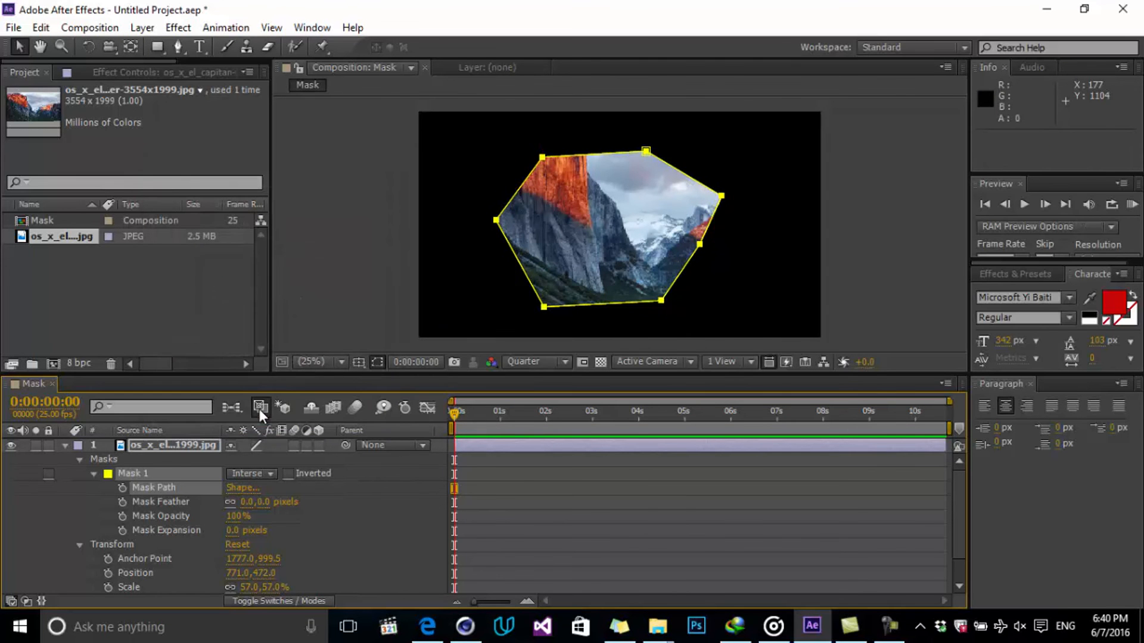
Reopen Mask 1's shape settings and switch the bounding box units to inches and back to pixels
click(243, 488)
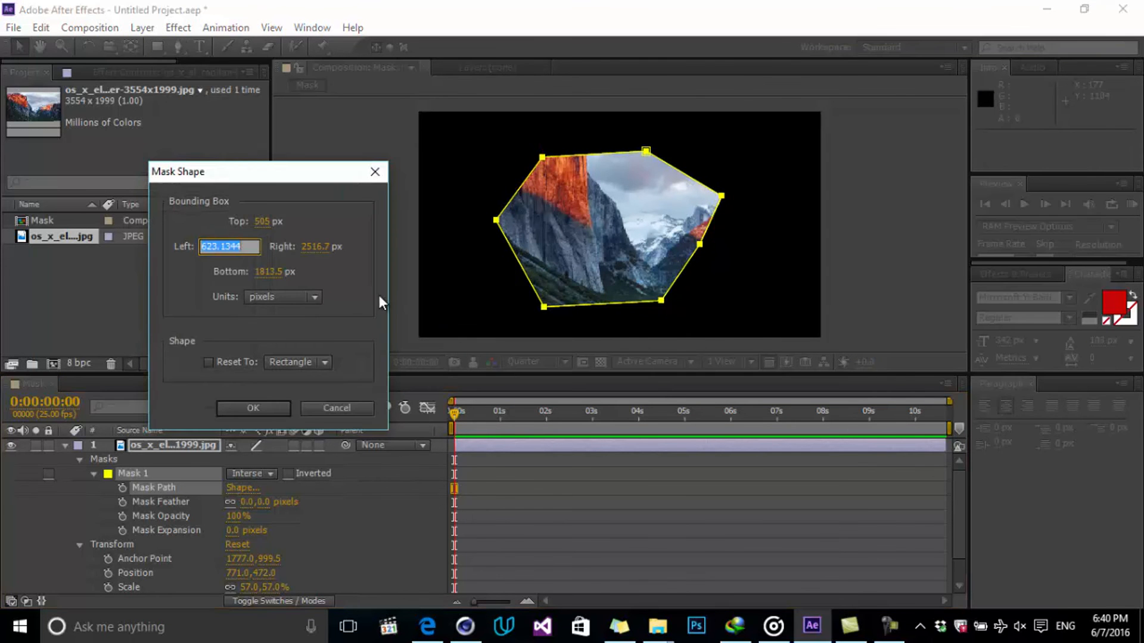
click(298, 295)
click(301, 317)
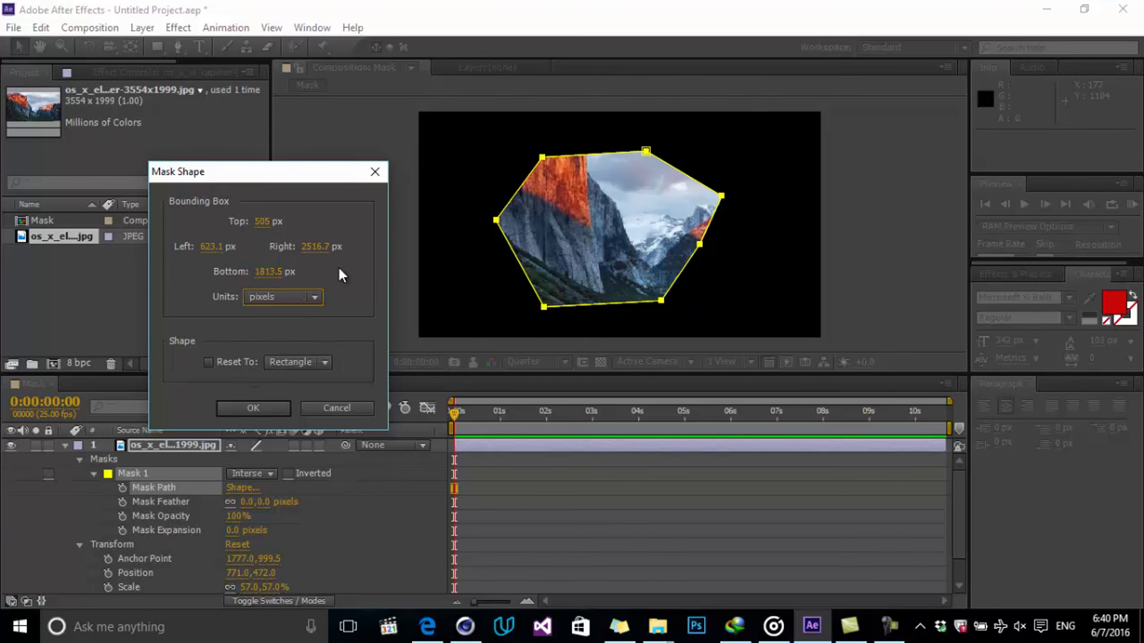
click(280, 297)
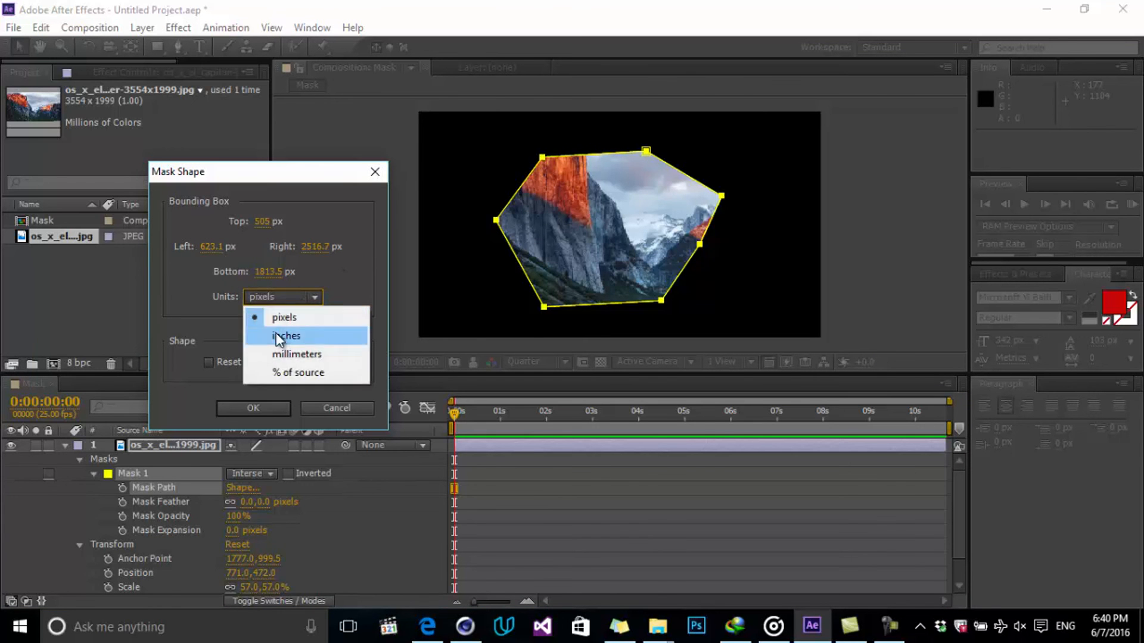
click(286, 335)
click(279, 297)
click(284, 322)
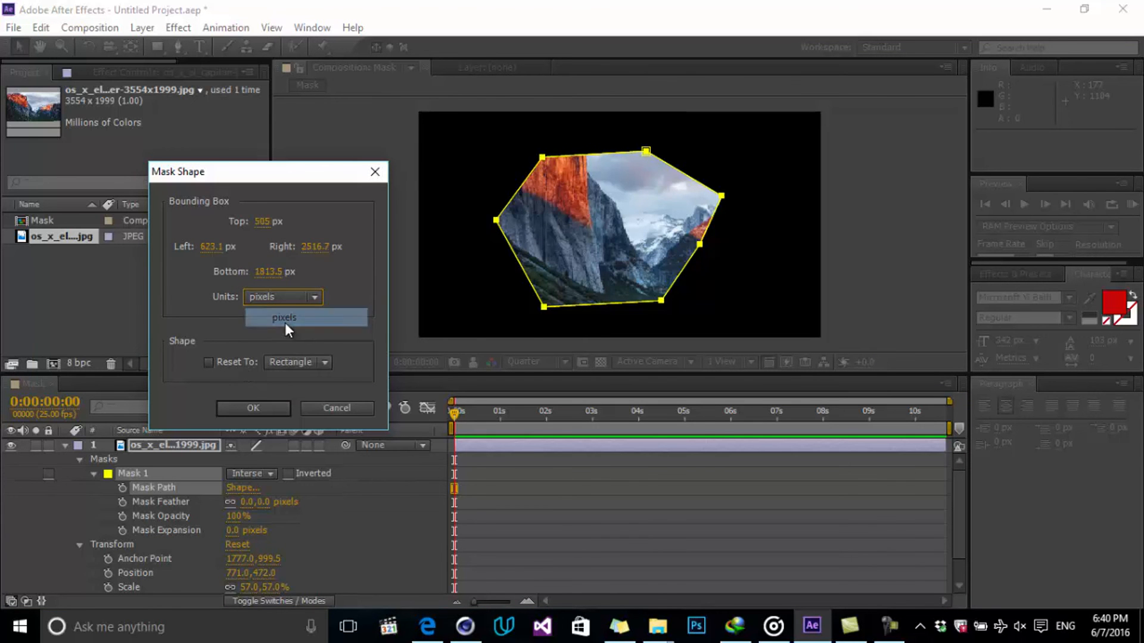
Reset Mask 1's shape to an ellipse and apply the change
click(227, 363)
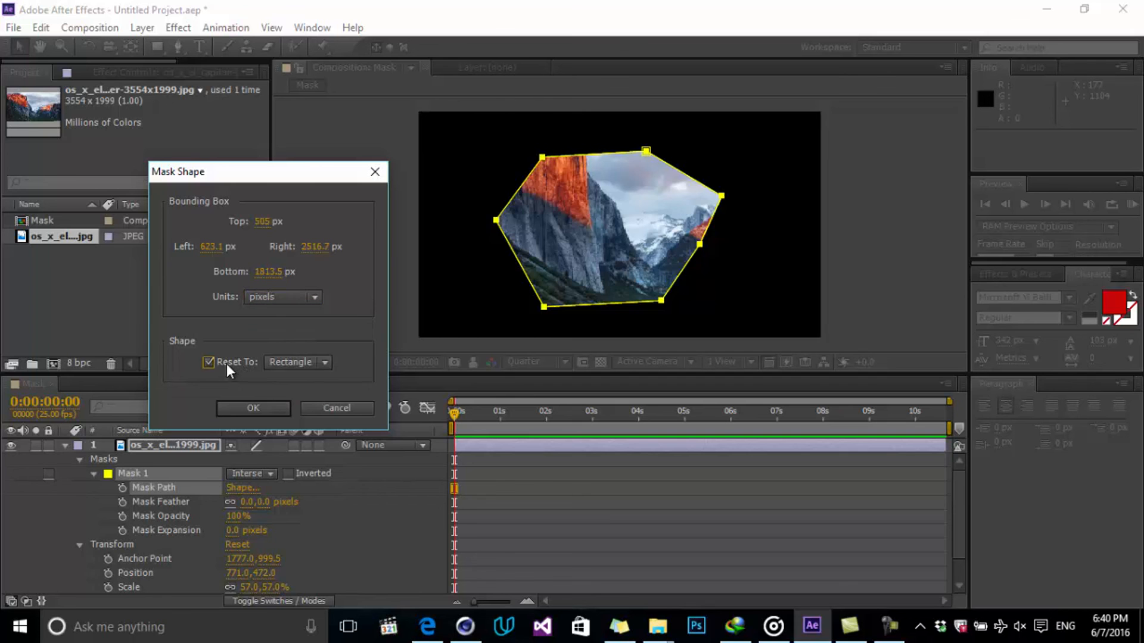
click(304, 363)
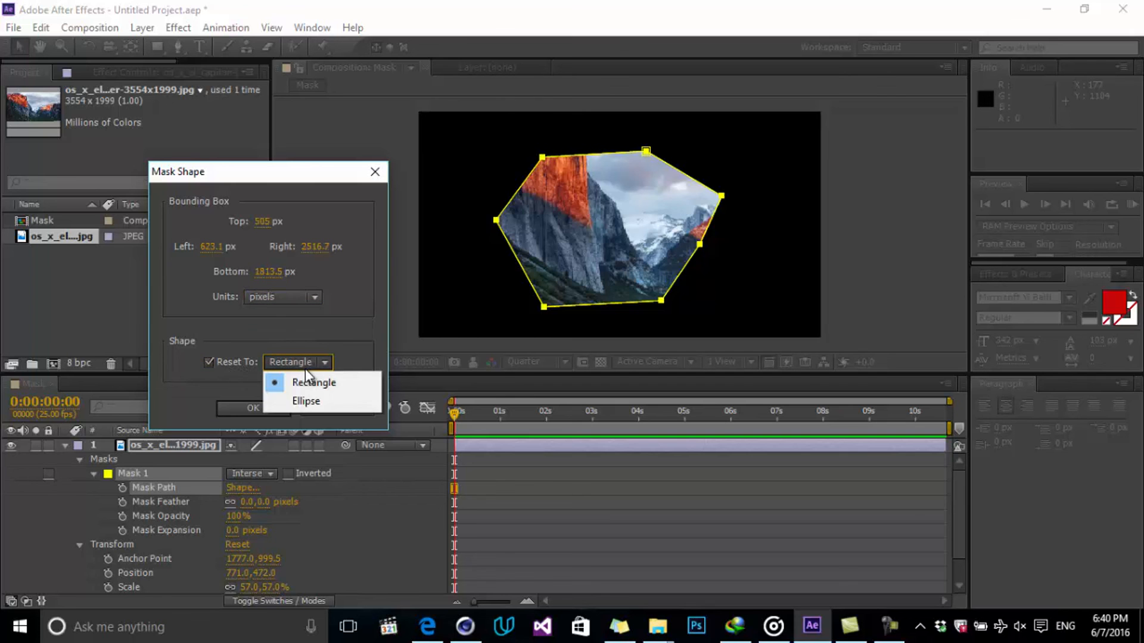
click(299, 402)
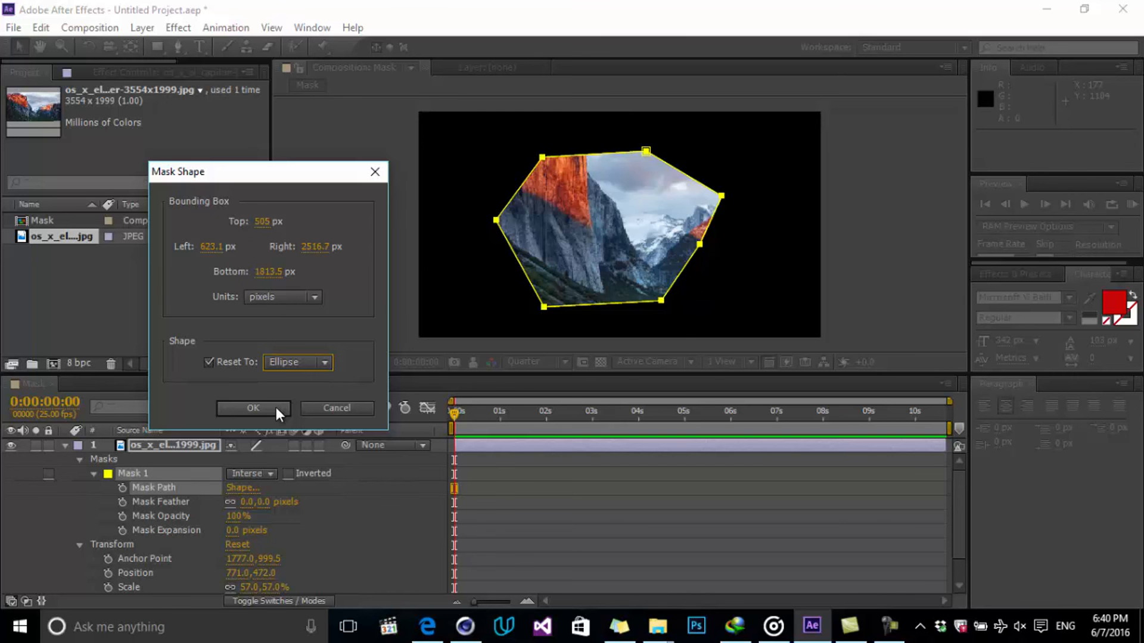
click(276, 409)
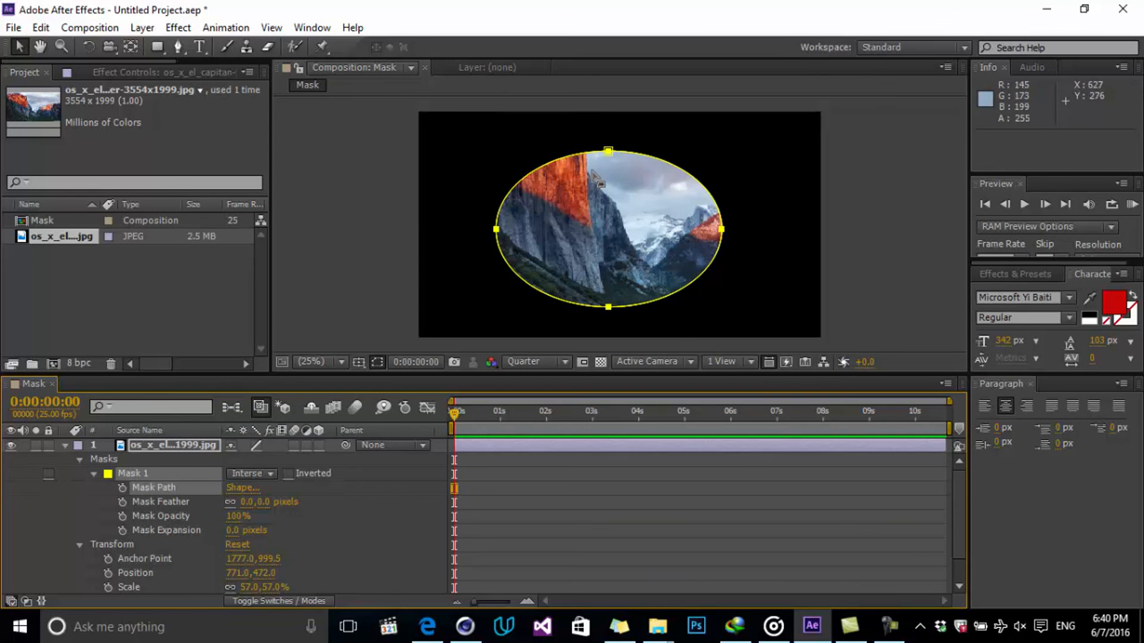
Try different feather and opacity values on Mask 1, restore them to 0 pixels and 100%, and set its expansion to -32 pixels
click(171, 501)
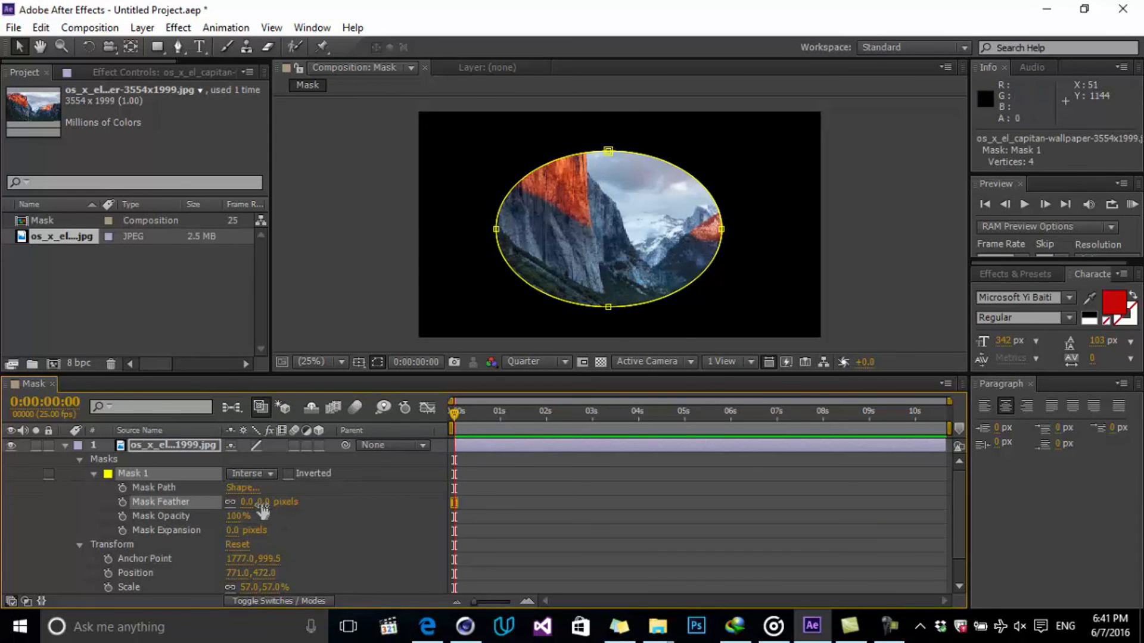
drag(263, 511, 16, 581)
click(187, 516)
drag(249, 522, 407, 635)
Draw a rectangular mask about 1130 × 667 px inside the ellipse on the image layer and set its mode to Subtract
drag(158, 46, 245, 44)
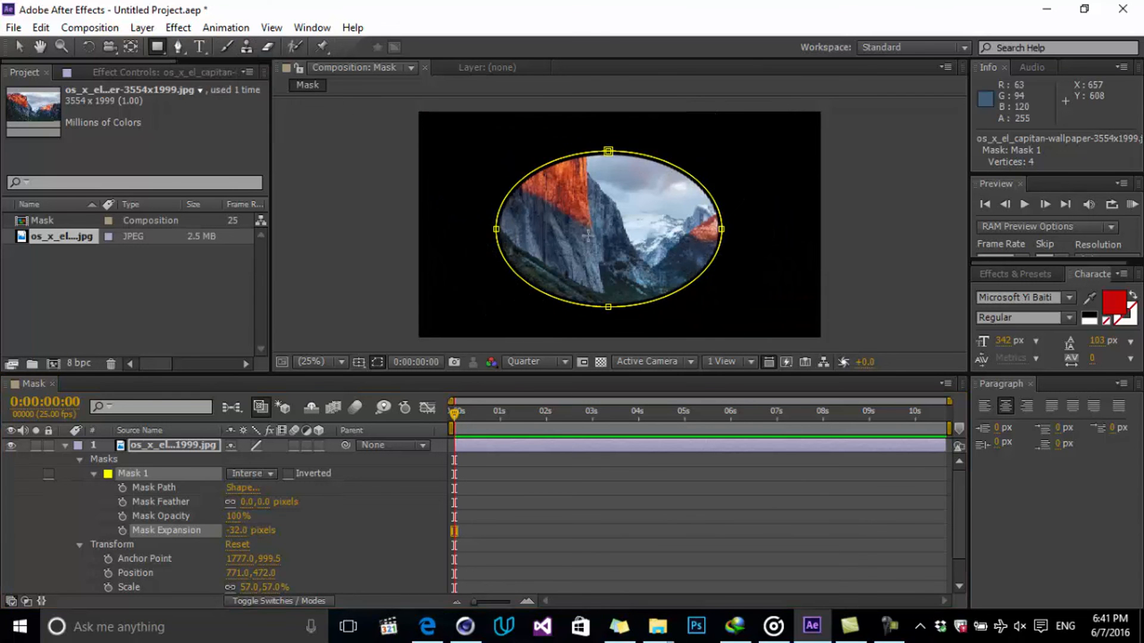
drag(545, 186, 680, 267)
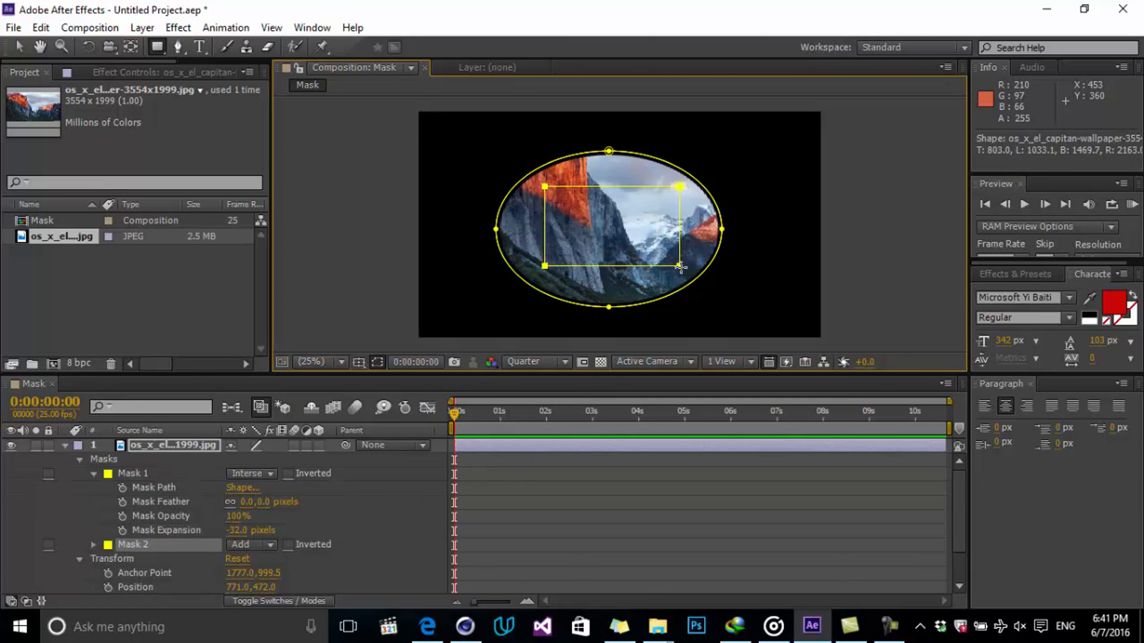
click(126, 474)
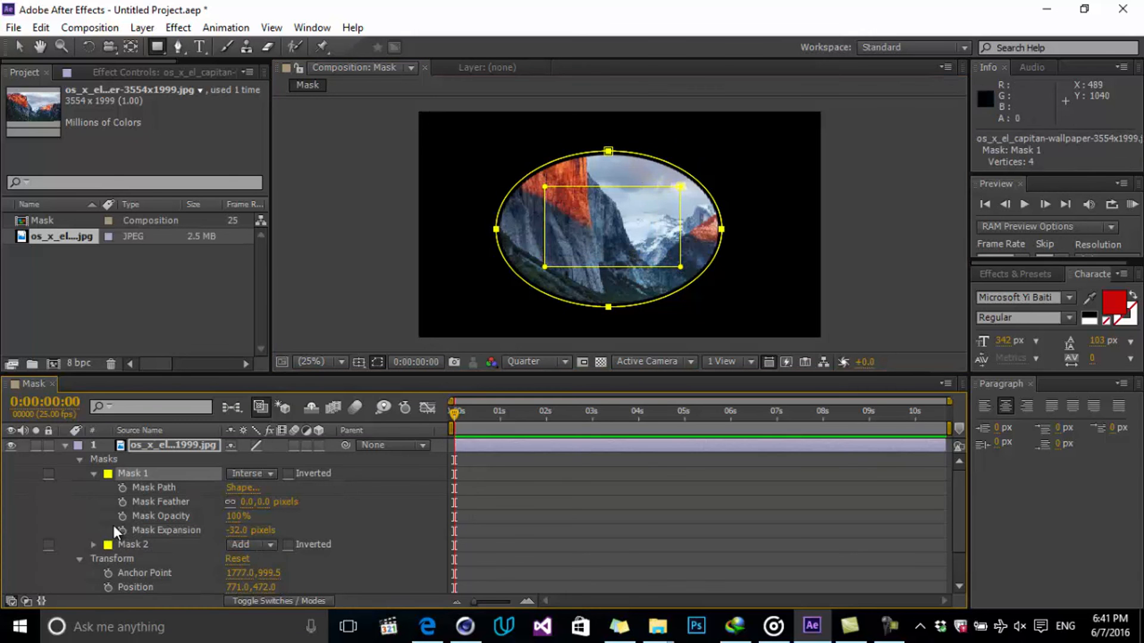
click(248, 545)
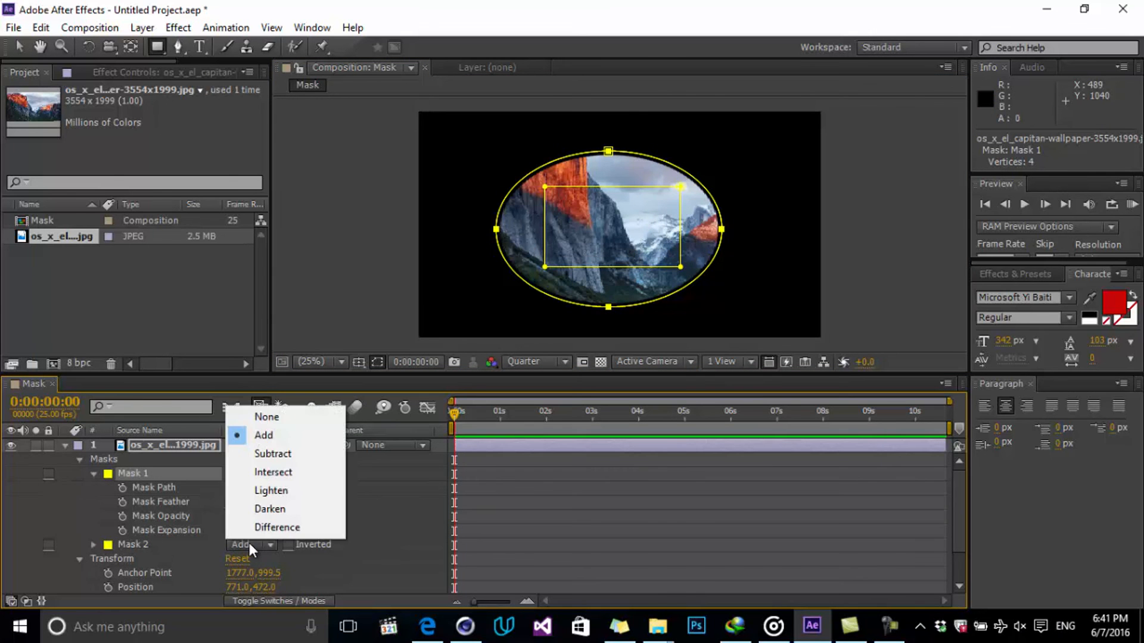
click(280, 460)
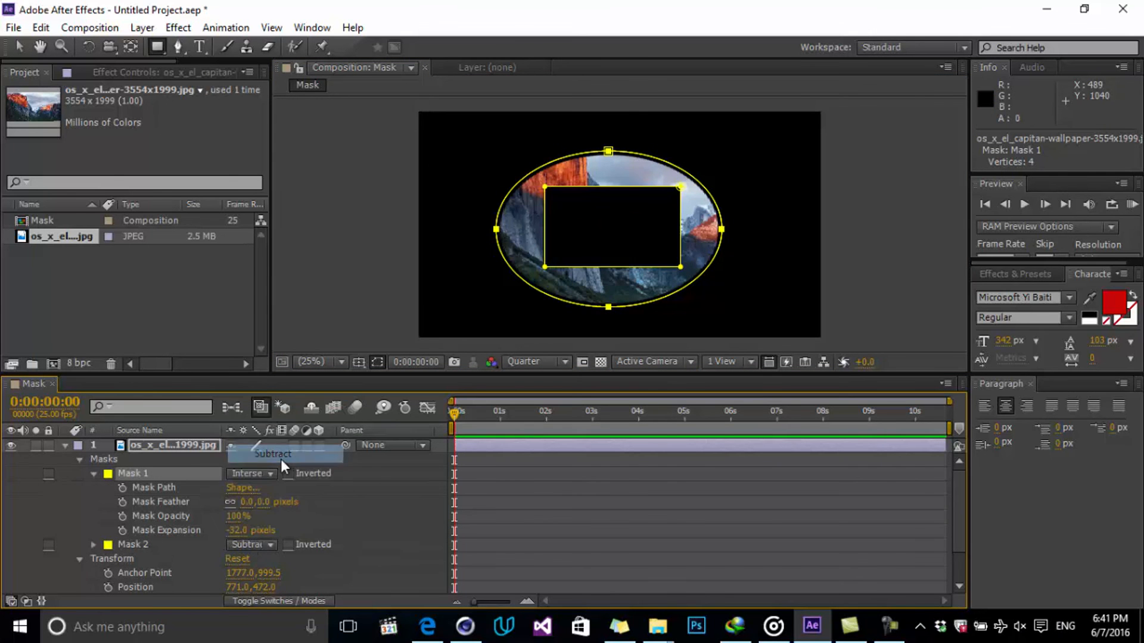
Expand Mask 2's properties, set its feather to 272 pixels and deselect the layer
click(93, 545)
drag(245, 557, 484, 550)
click(661, 532)
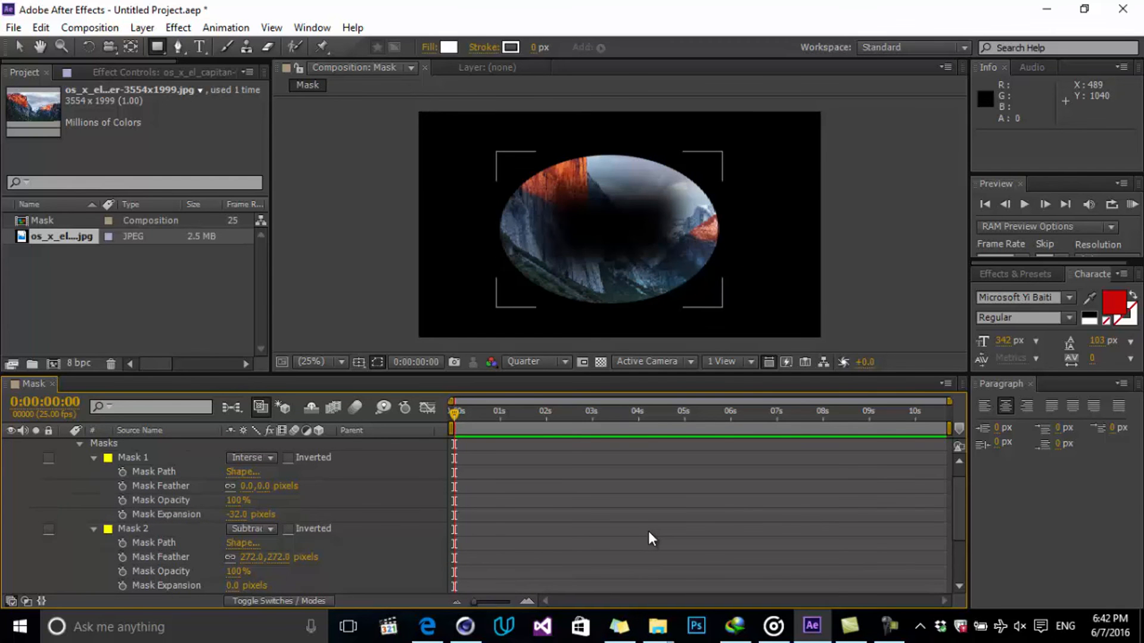
Set Mask 2's mode to Intersect
scroll(271, 571, down, 1)
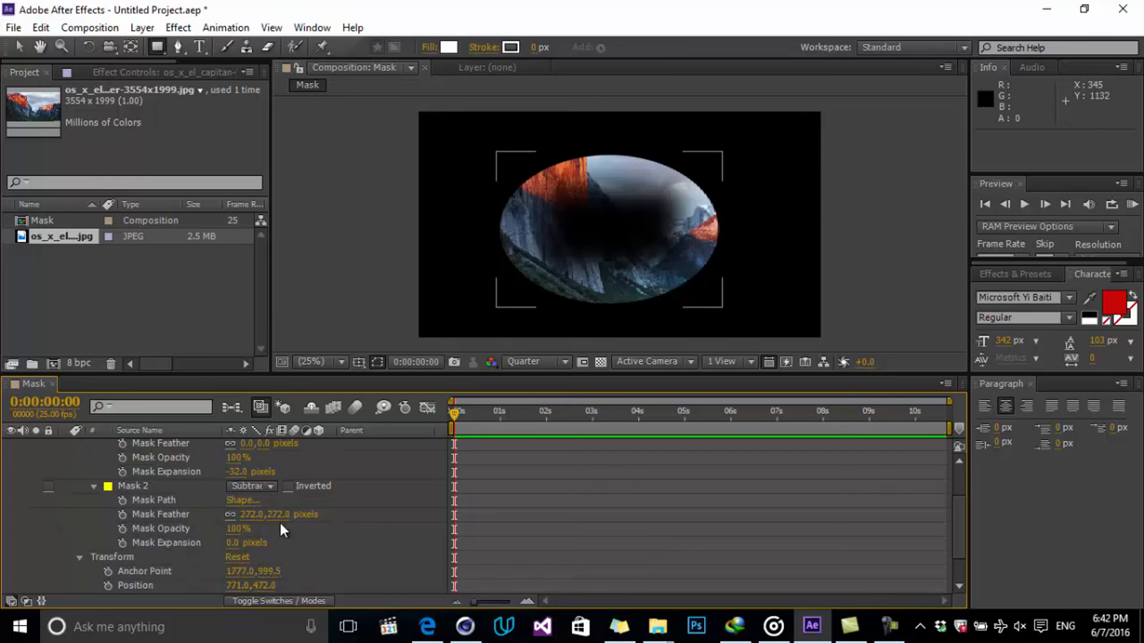
click(265, 486)
click(290, 413)
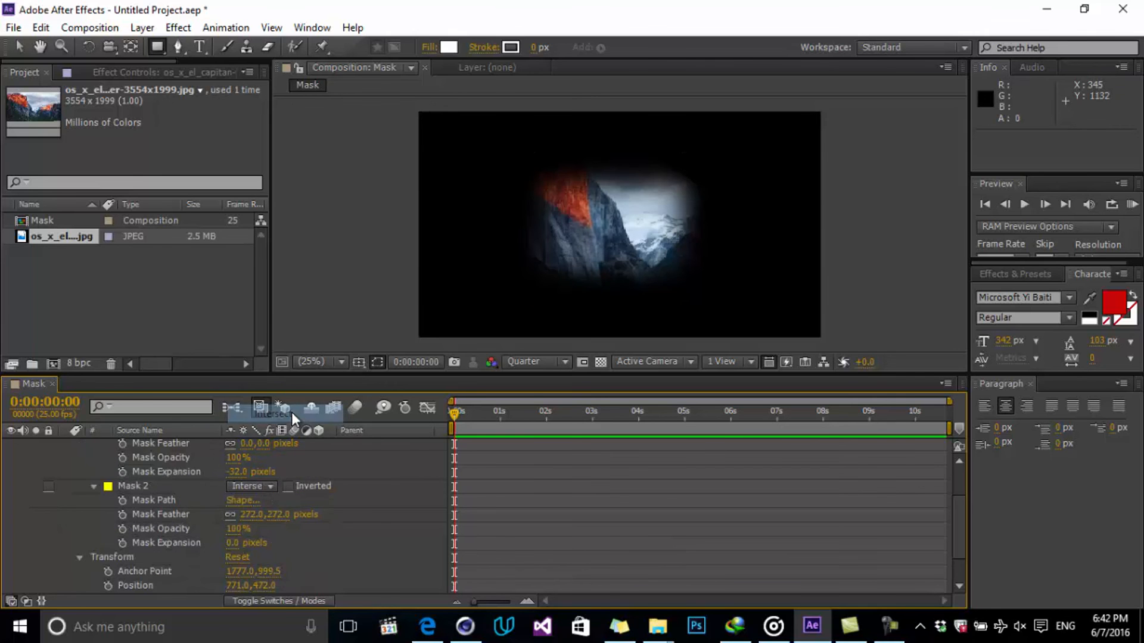
Try the Lighten and Darken modes on Mask 2
click(266, 484)
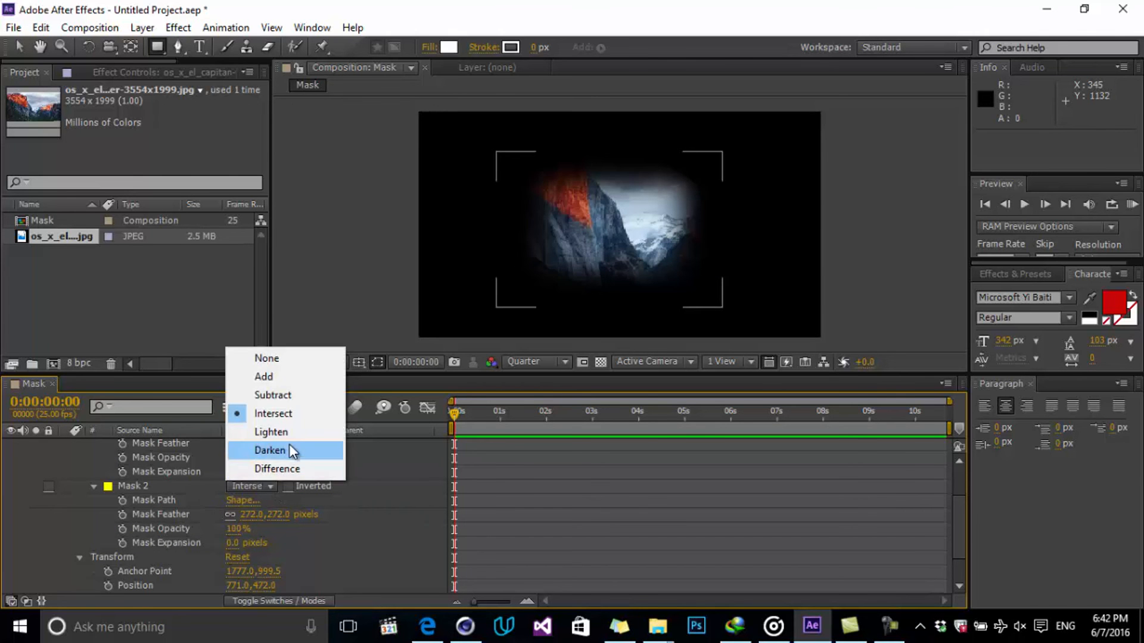
click(287, 434)
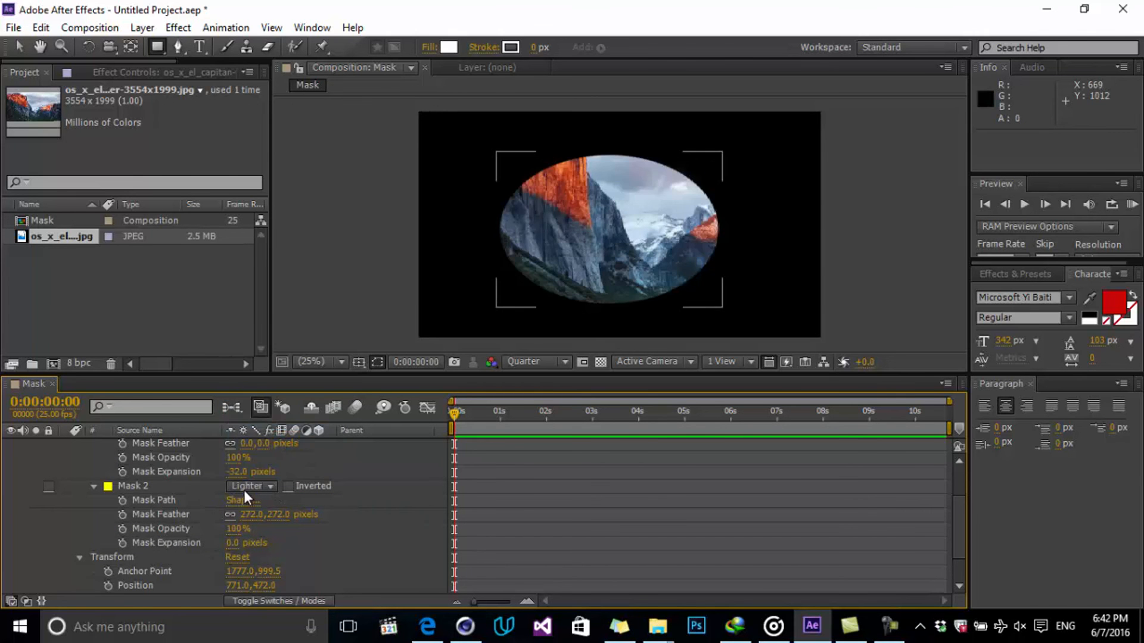
click(247, 487)
click(280, 454)
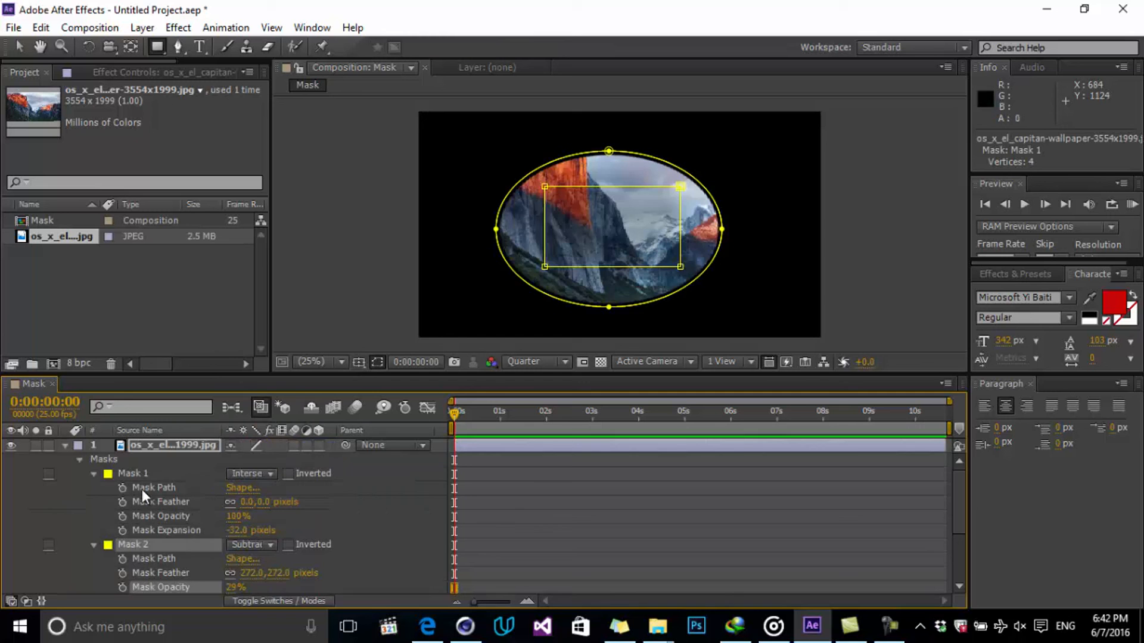
Select Mask 1, try inverting it, and return it to its non-inverted state
click(140, 472)
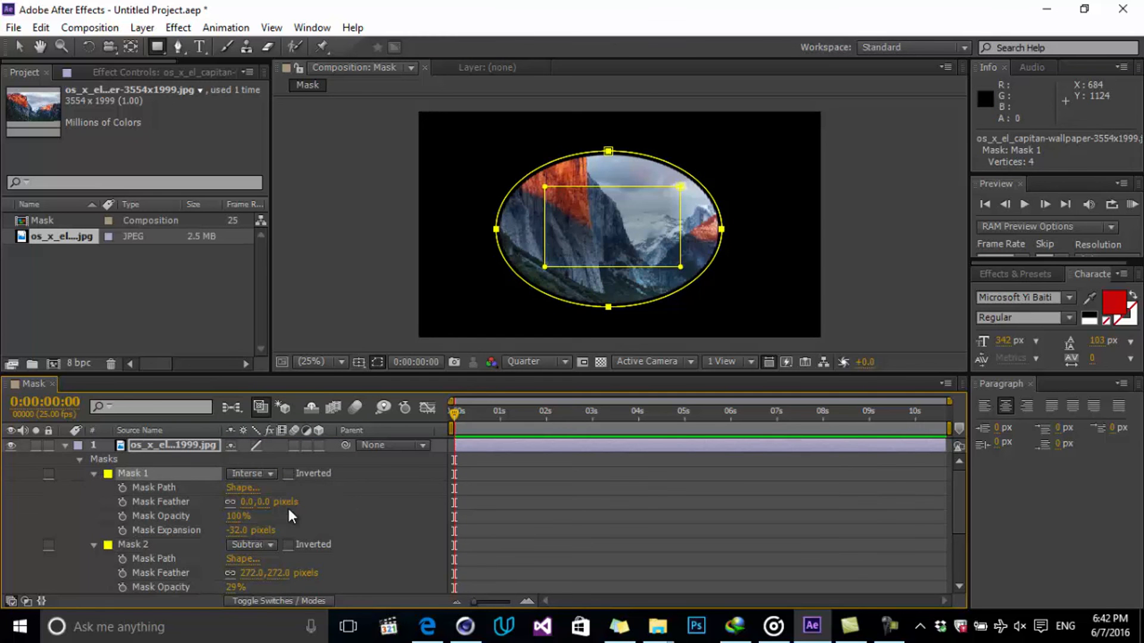
click(288, 474)
click(288, 474)
click(288, 474)
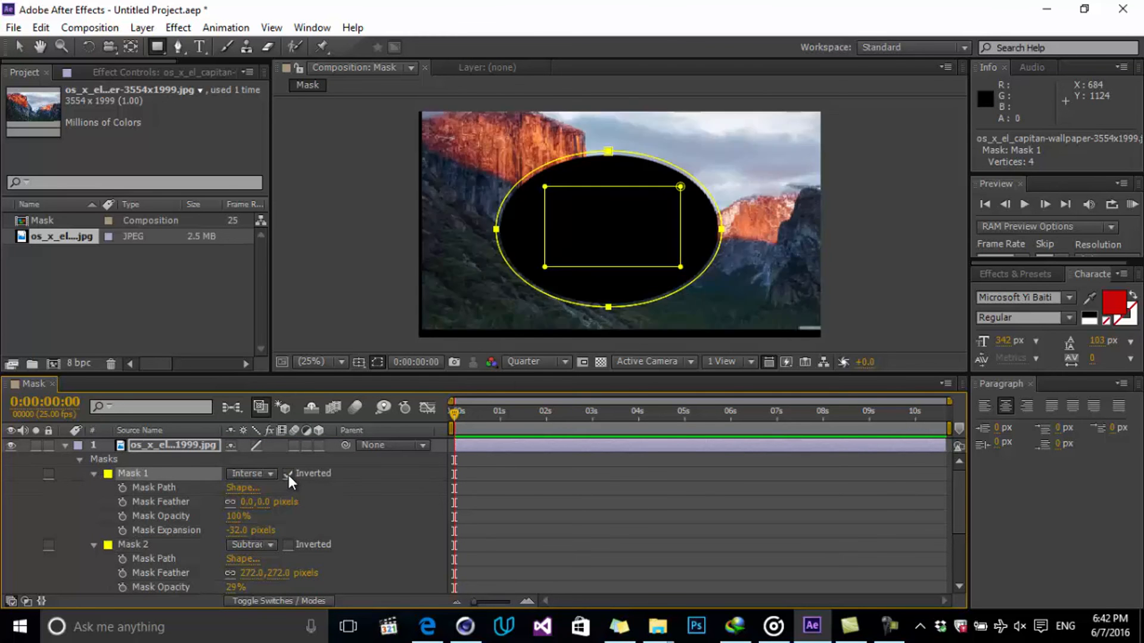
click(289, 474)
Invert Mask 2 on the image layer and collapse Mask 1's properties
click(288, 544)
click(288, 544)
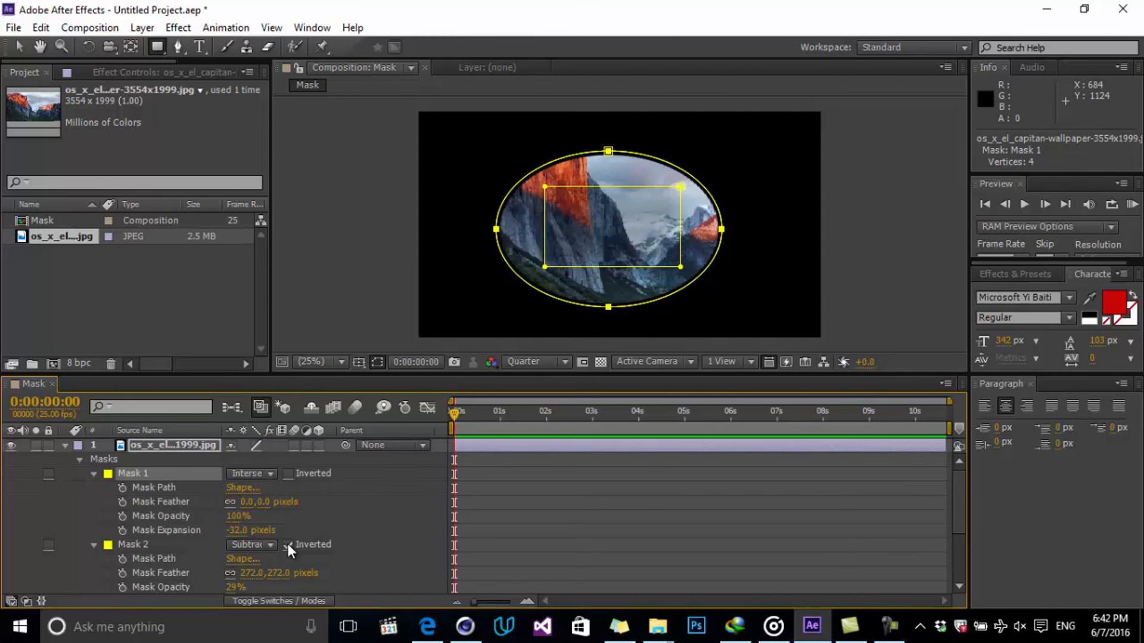
click(288, 544)
click(94, 474)
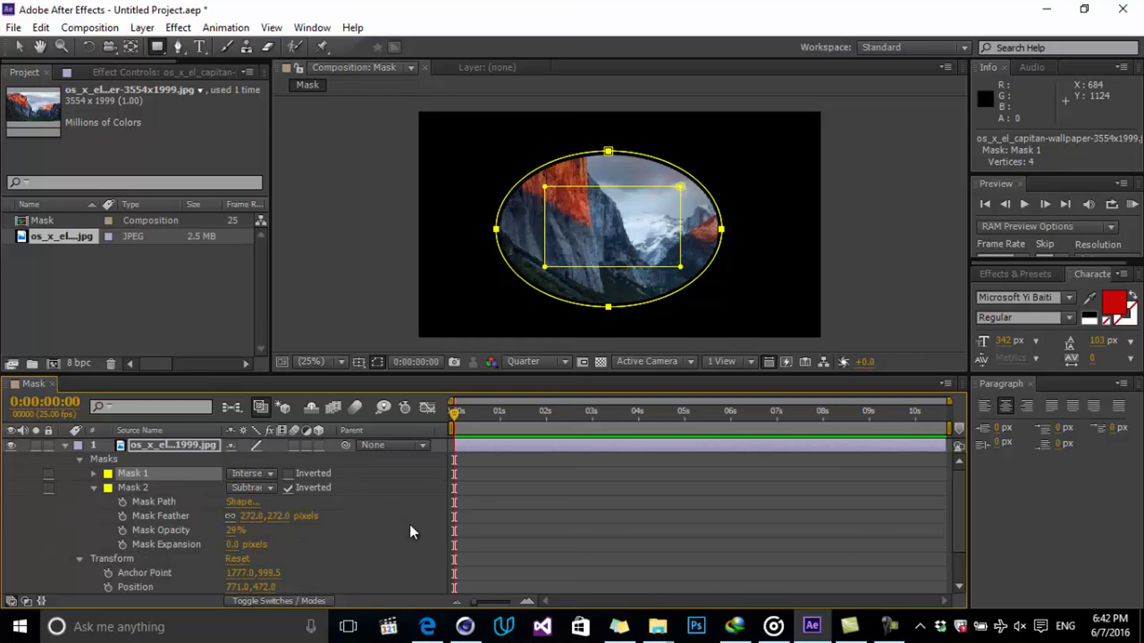